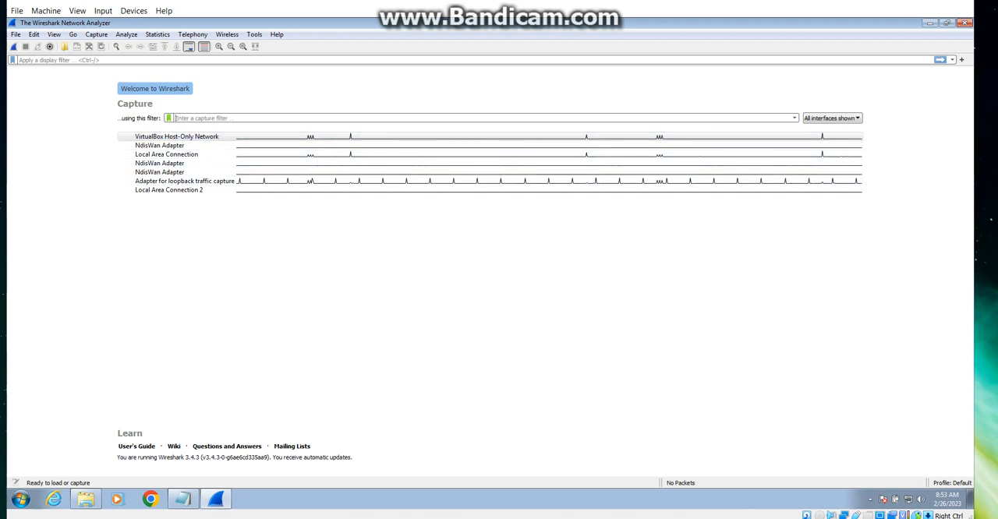
Step: Open the http capture file from the pcap folder
left_click(16, 34)
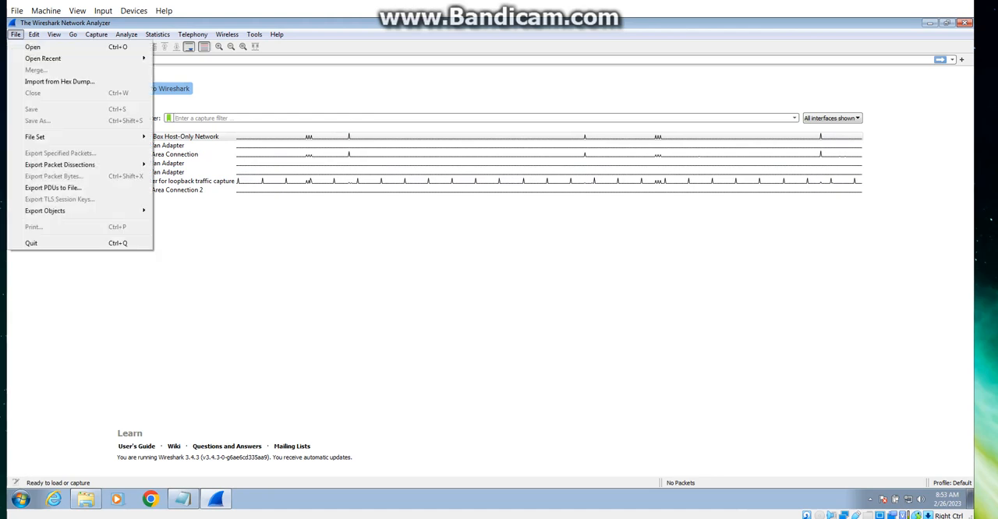
left_click(33, 47)
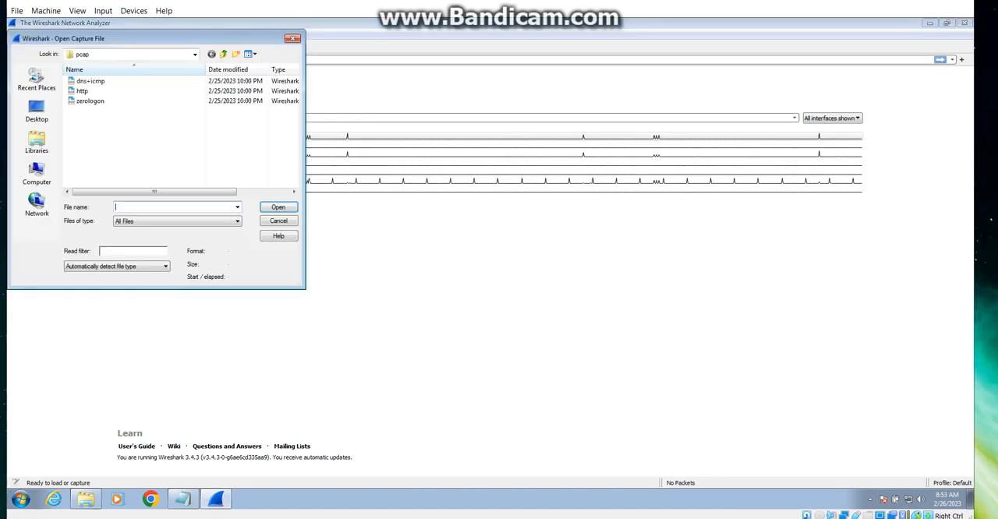
left_click(87, 91)
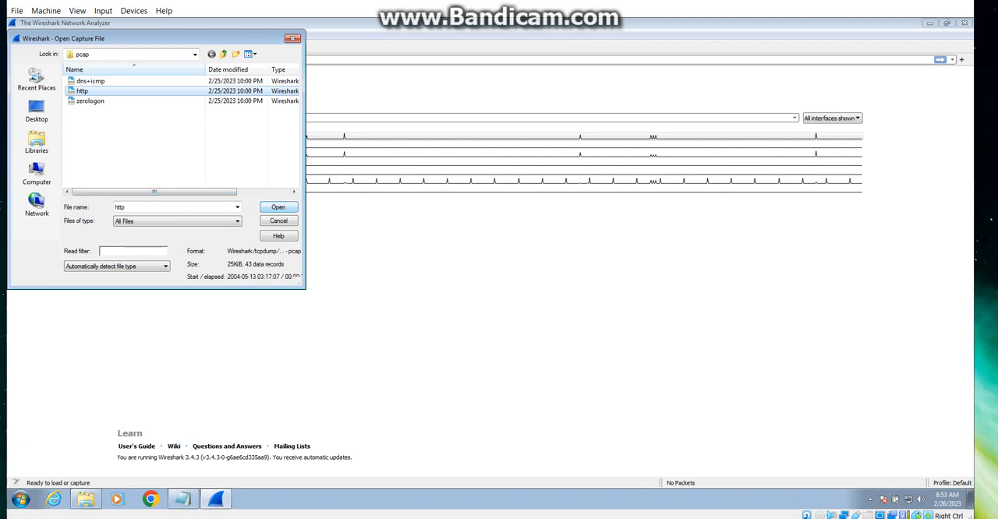
left_click(278, 207)
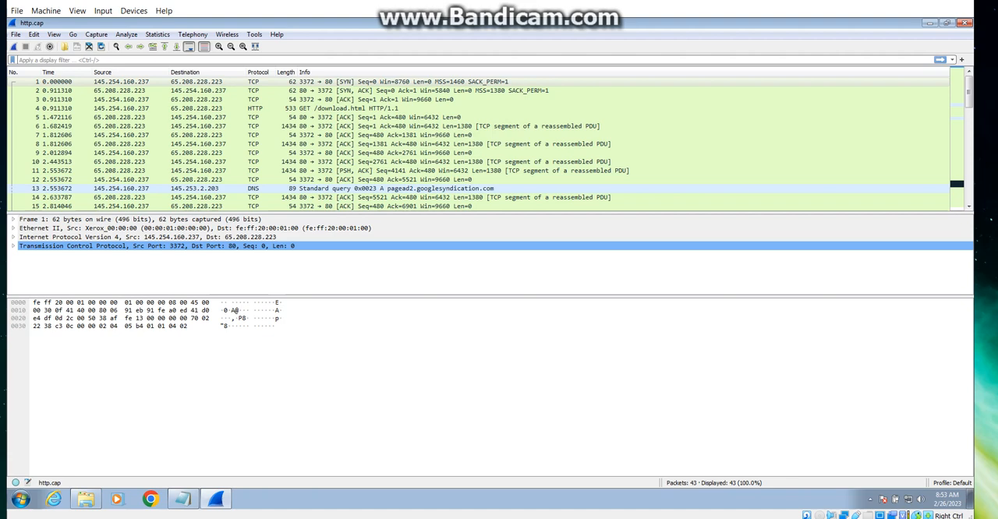
Step: Enlarge the packet list, select packet 4 with the GET /download.html request, and enlarge the packet details area
left_click_drag(468, 213, 468, 251)
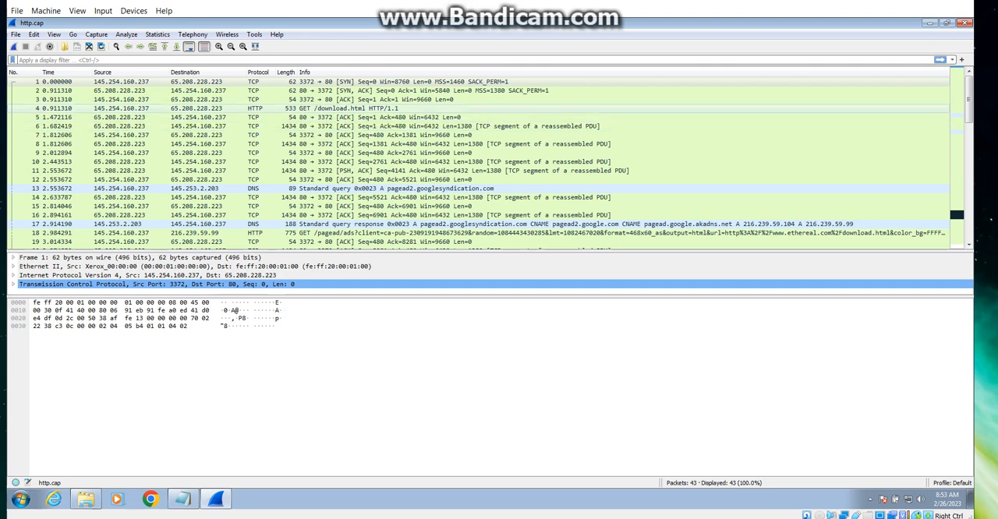
left_click(260, 108)
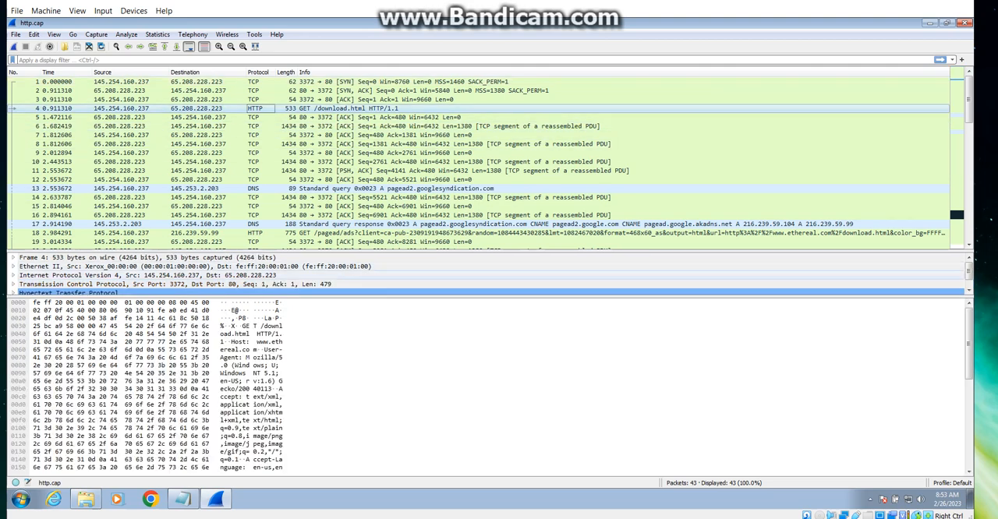
left_click_drag(328, 297, 328, 368)
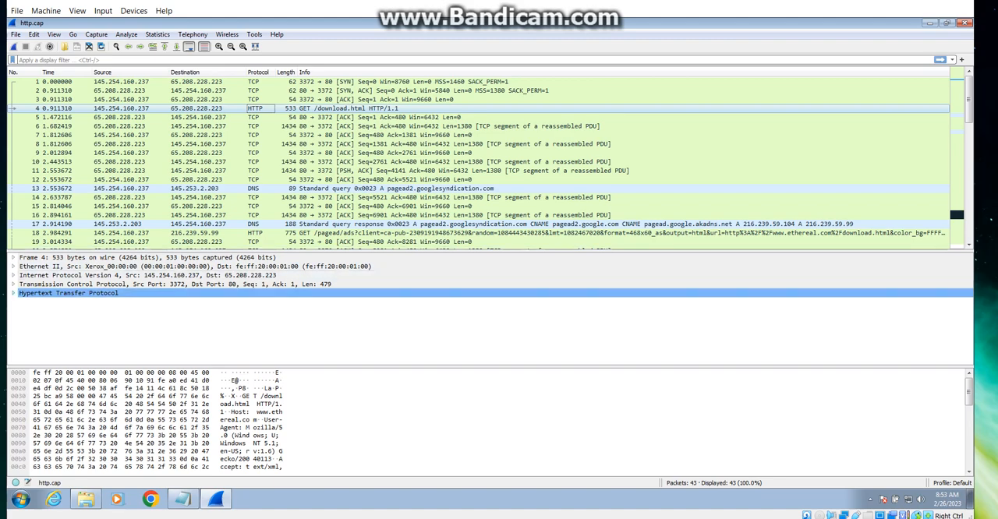
Step: Expand the Hypertext Transfer Protocol layer of packet 4 and examine its request headers, referer and full request URI
left_click(13, 293)
scroll(489, 318, "down", 3)
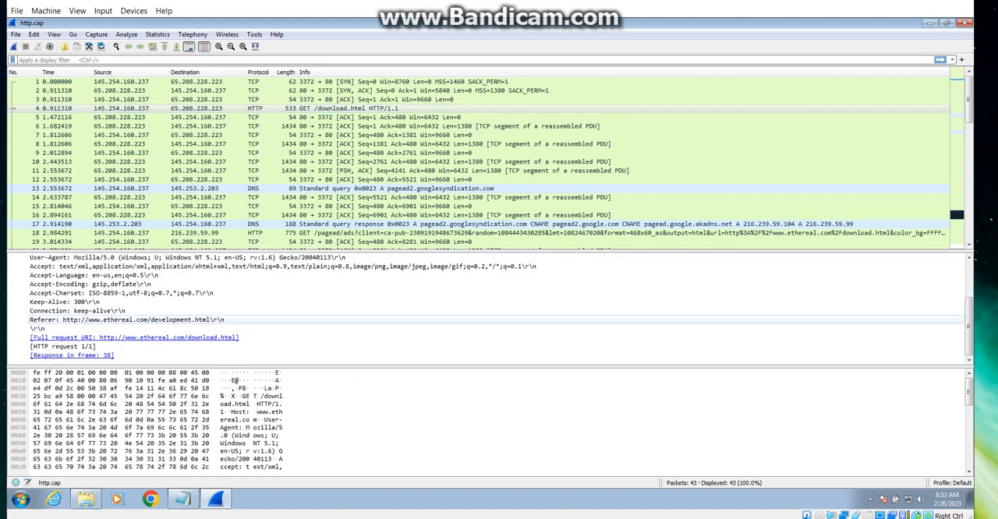
scroll(489, 308, "up", 3)
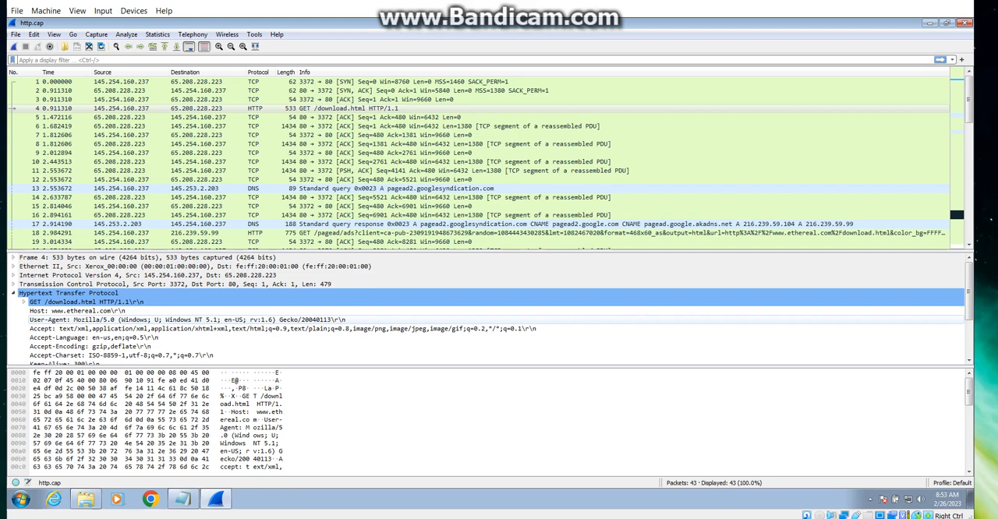
scroll(490, 308, "down", 2)
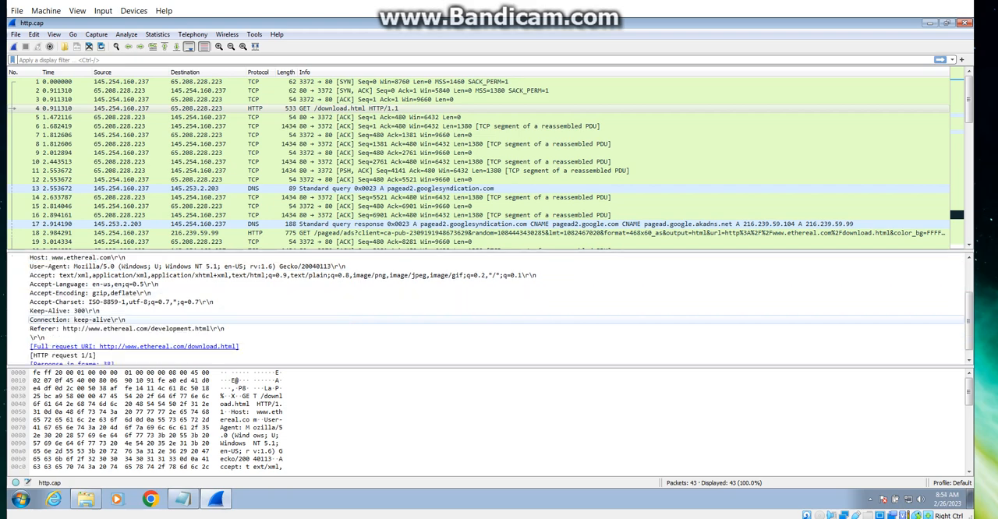
scroll(489, 308, "up", 2)
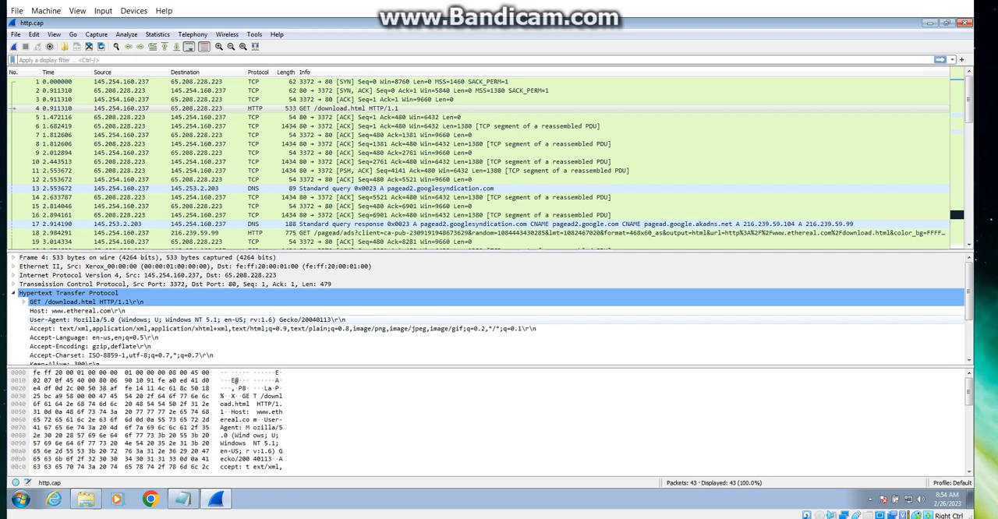
scroll(491, 308, "down", 3)
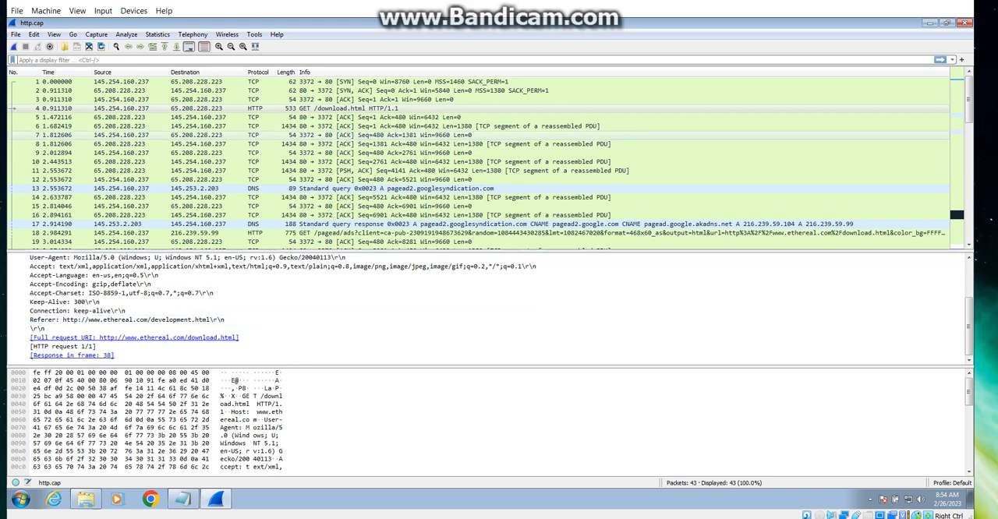
Step: Examine the Transmission Control Protocol and Hypertext Transfer Protocol rows in the Protocol Hierarchy statistics, and close the statistics
left_click(156, 34)
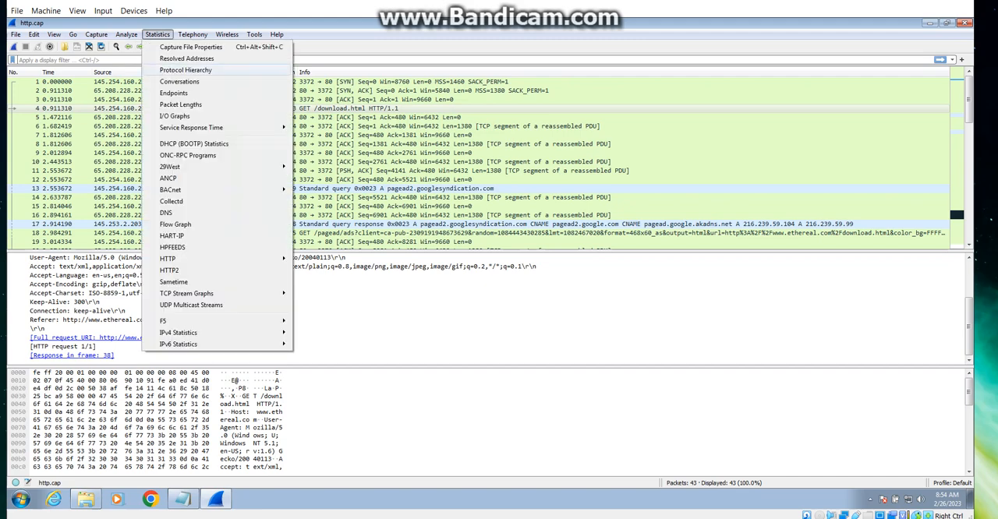
left_click(186, 71)
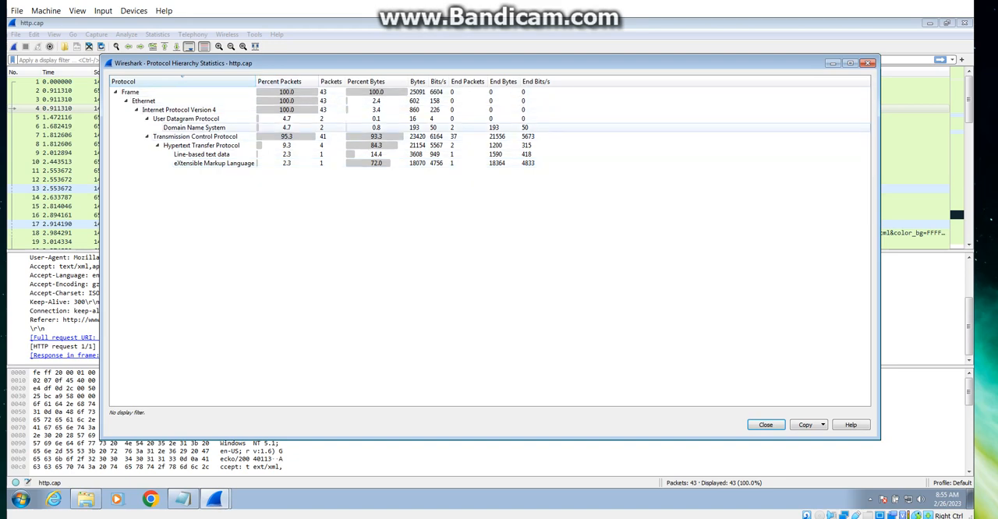
left_click(194, 136)
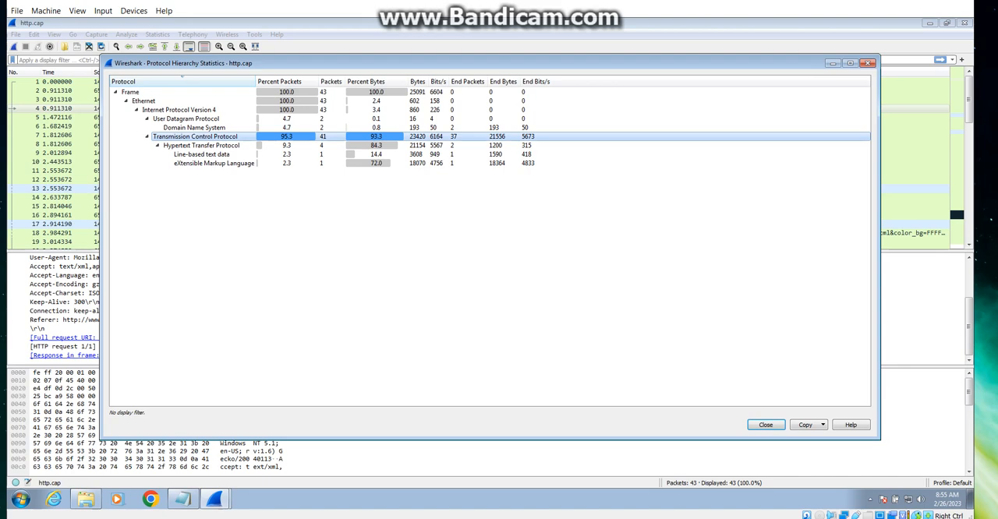
left_click(201, 145)
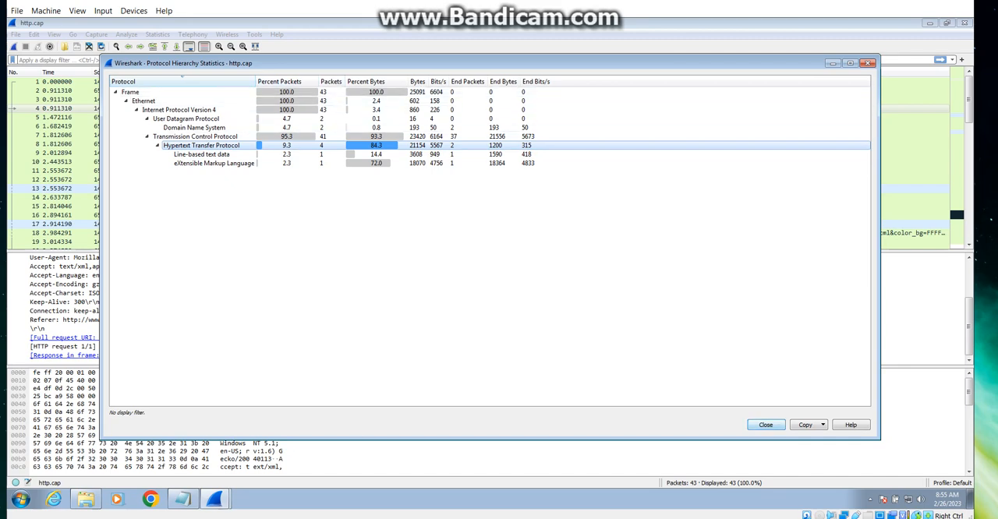
left_click(766, 425)
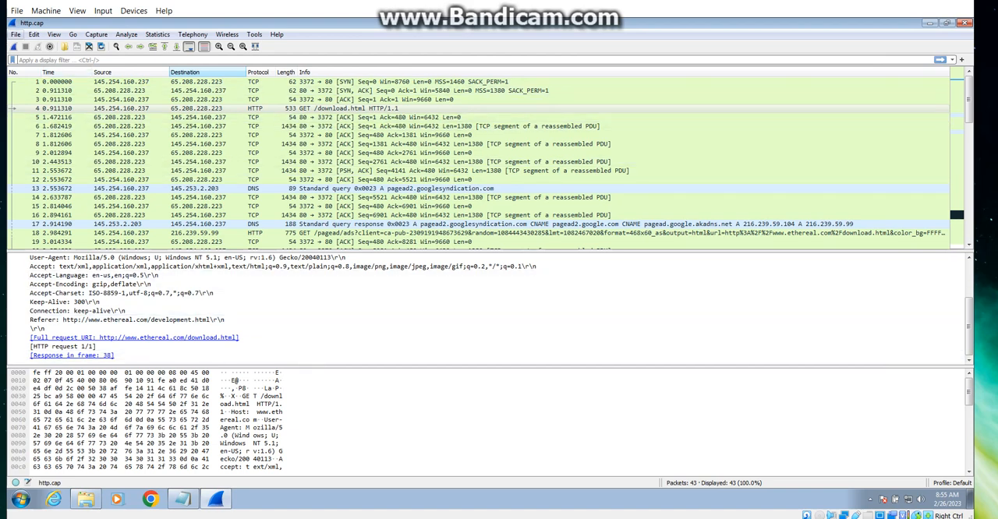
left_click(16, 35)
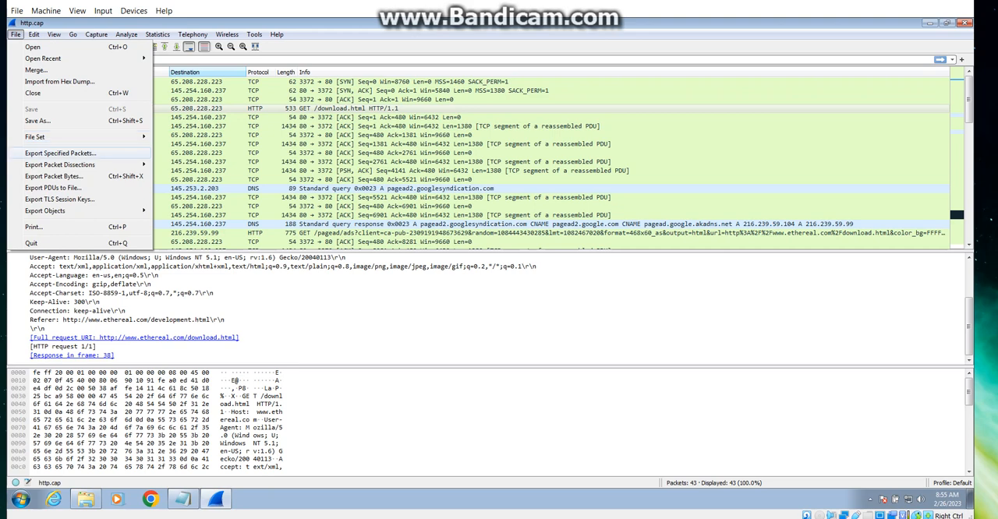
mouse_move(62, 210)
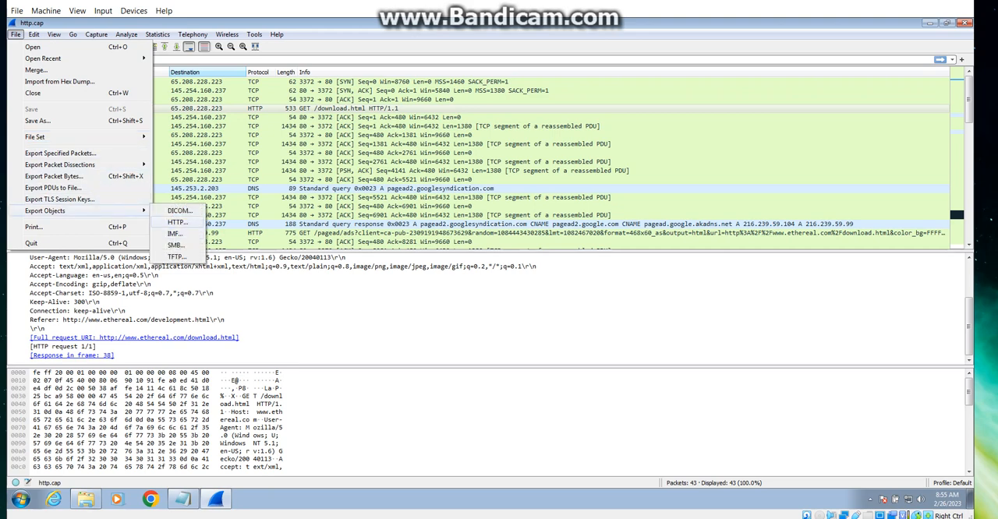
left_click(178, 222)
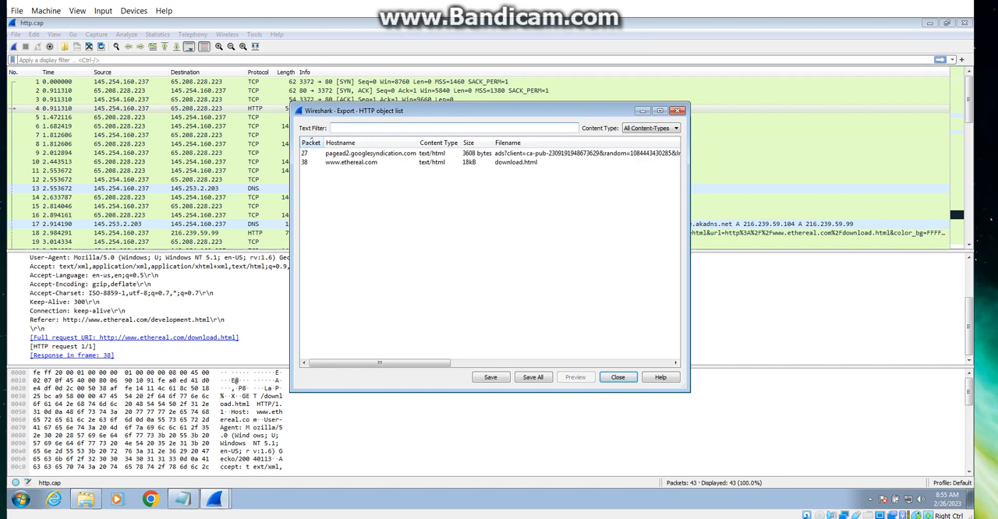
left_click(370, 153)
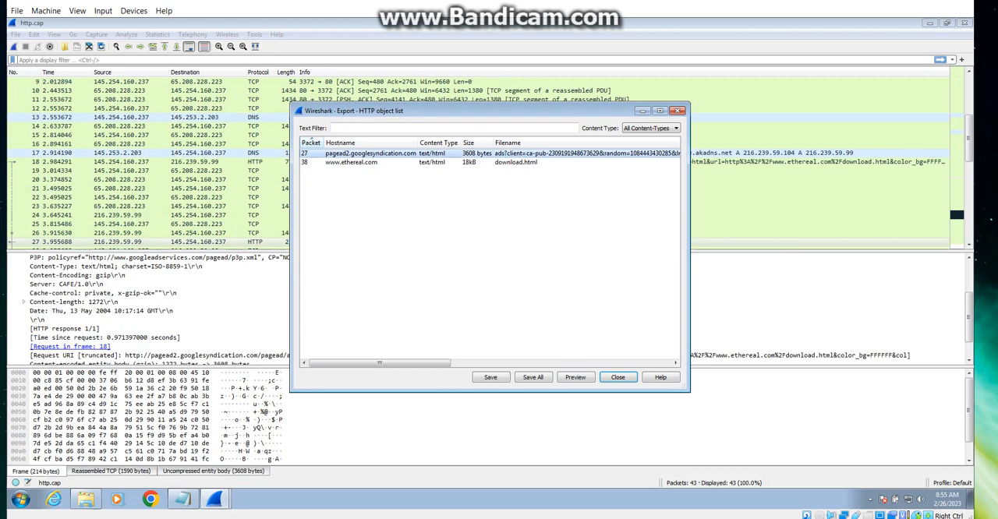
left_click(359, 162)
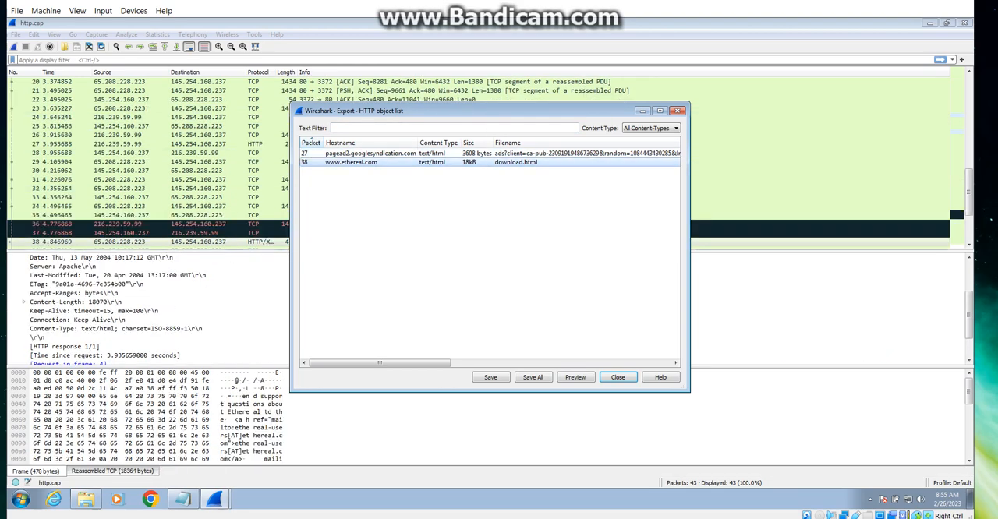
key("Up")
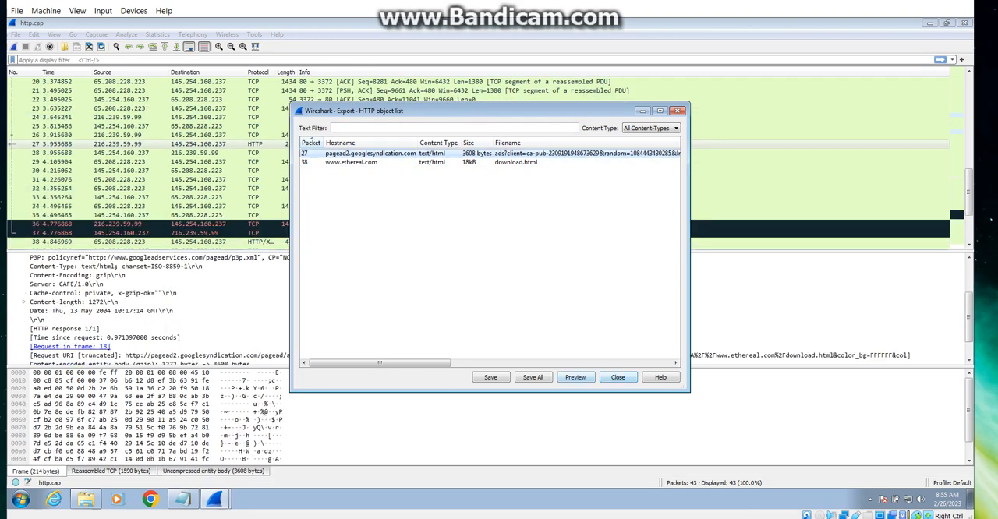
left_click(617, 377)
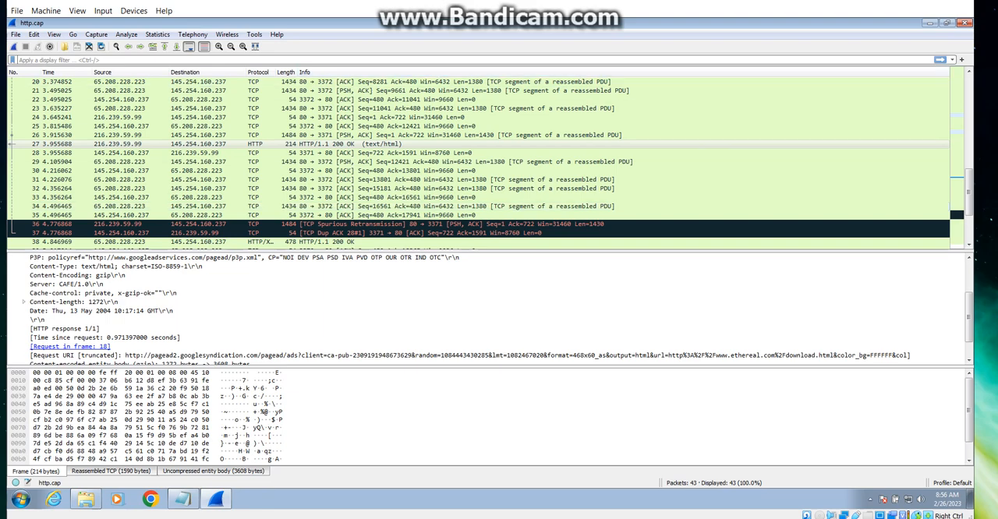
Step: Review the capture's Ethernet and IPv4 endpoints, including addresses 145.254.160.237 and 216.239.59.99, and close the endpoint statistics
left_click(157, 34)
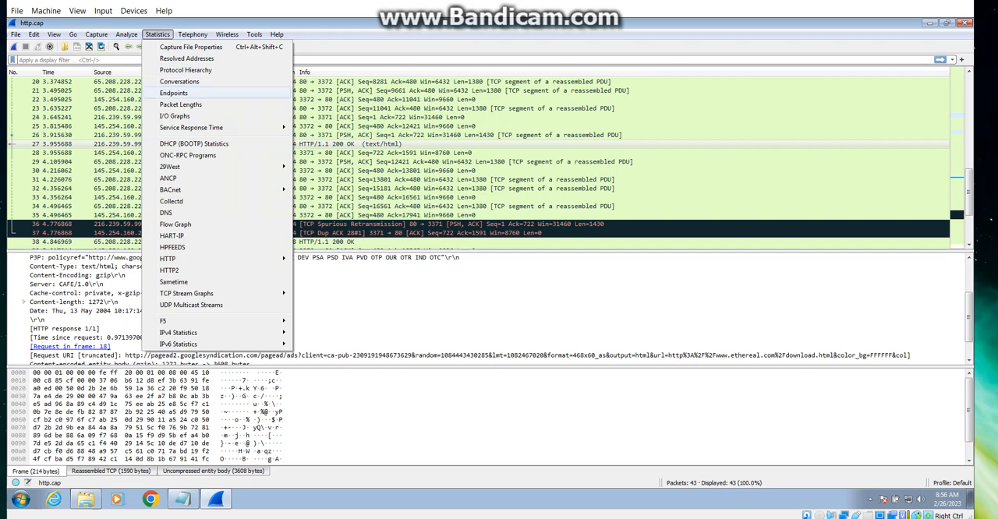
left_click(173, 93)
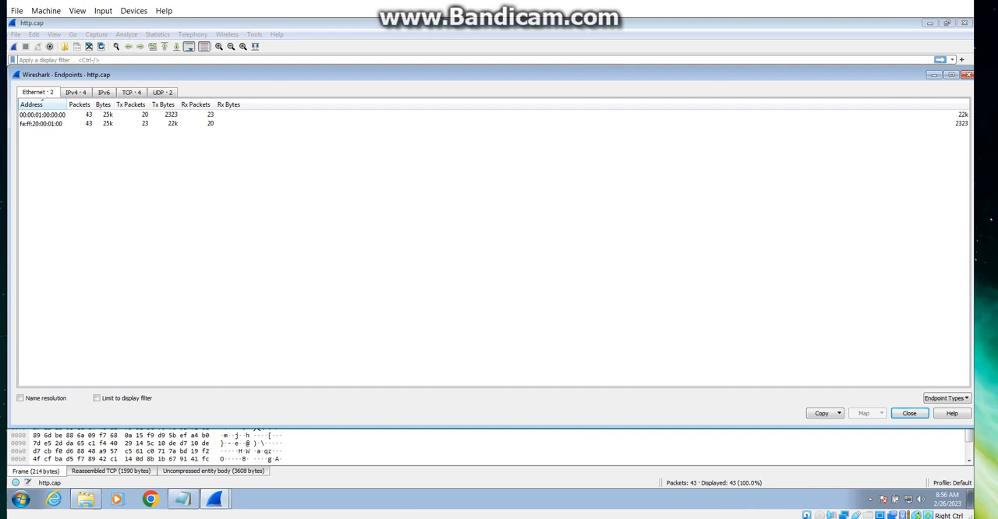
left_click(42, 115)
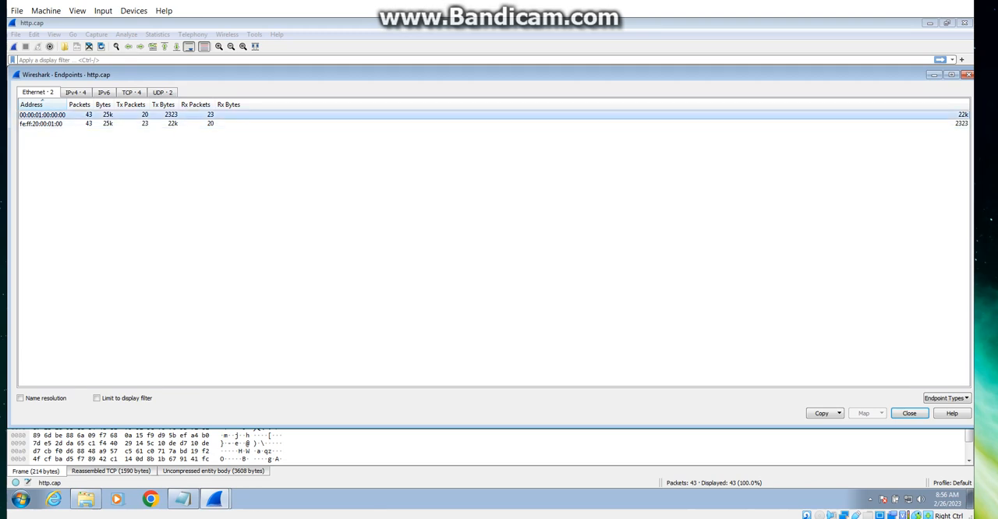
left_click(75, 92)
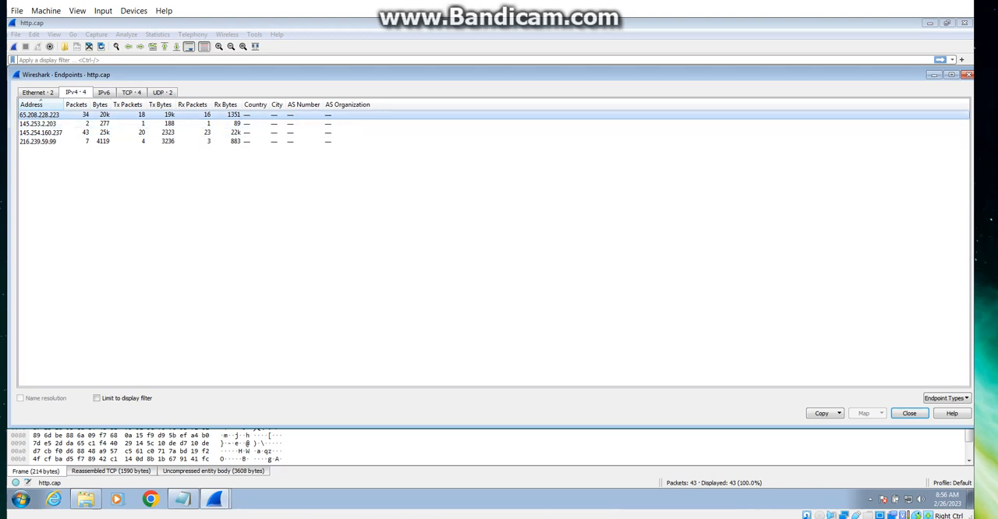
left_click(47, 133)
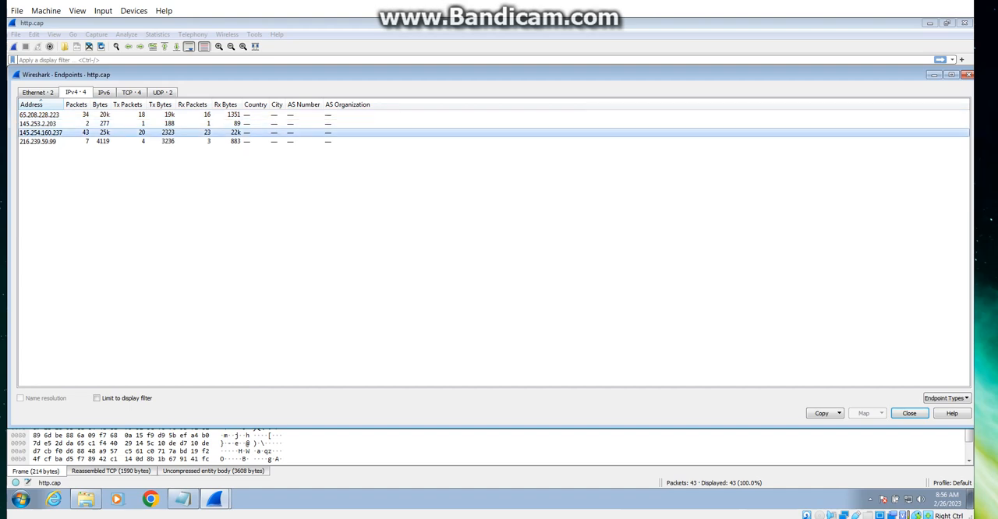
left_click(46, 142)
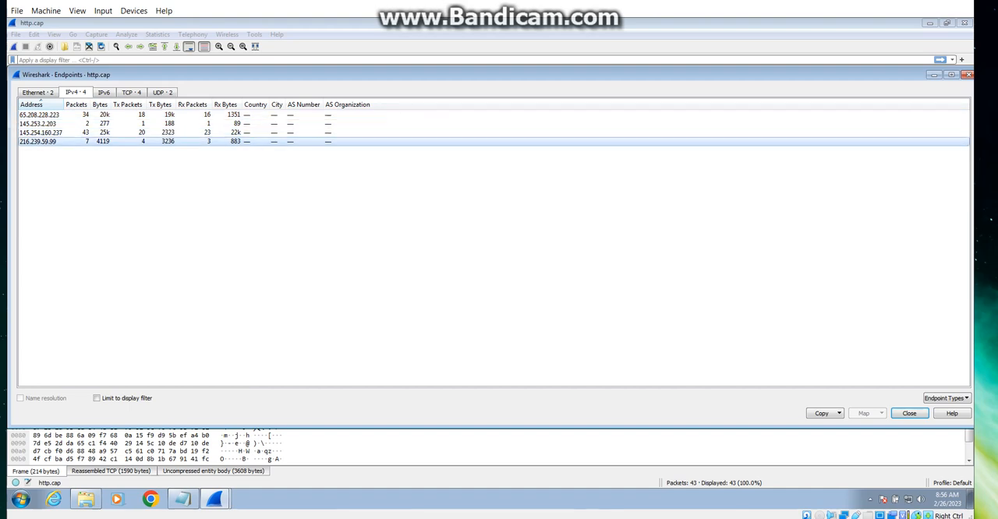
left_click(908, 413)
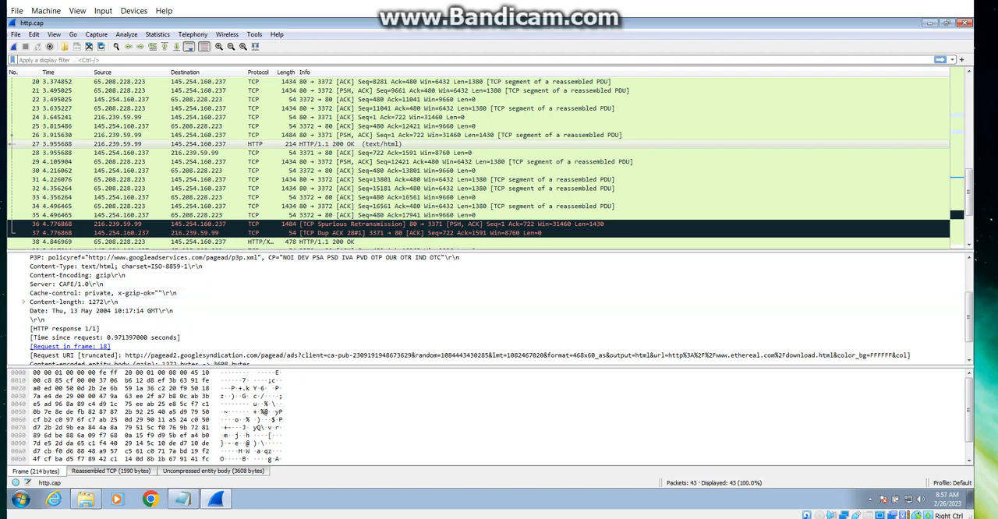
Step: Reopen the Protocol Hierarchy statistics and examine the Domain Name System row
left_click(182, 498)
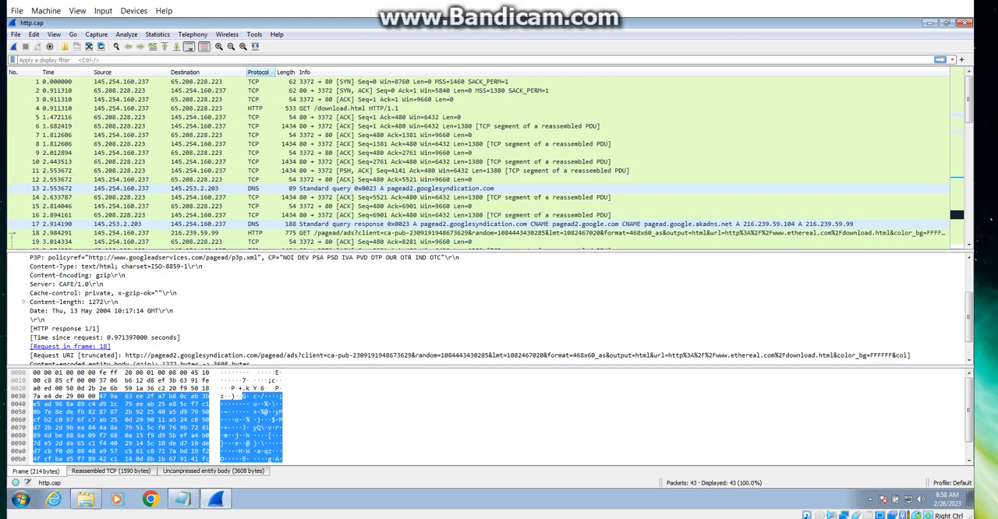
left_click(157, 34)
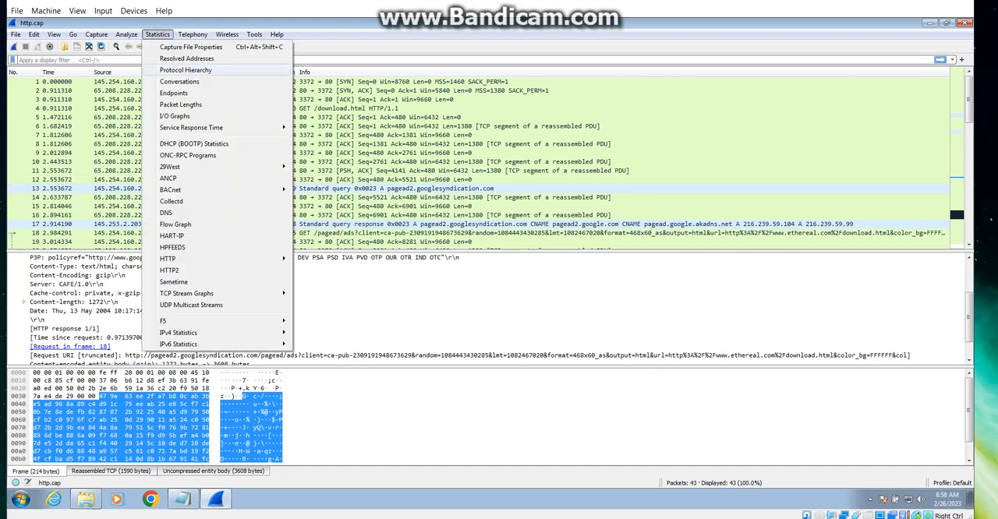
left_click(186, 71)
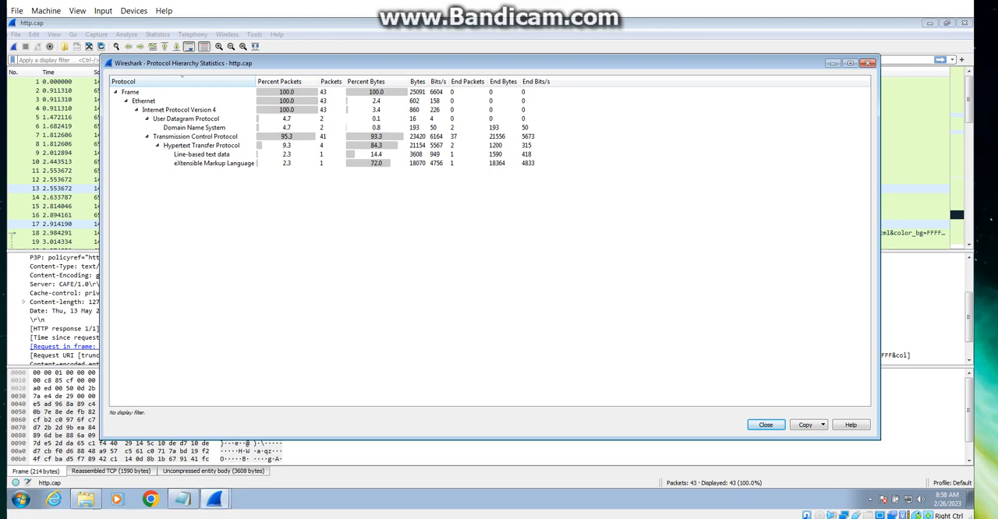
left_click(194, 128)
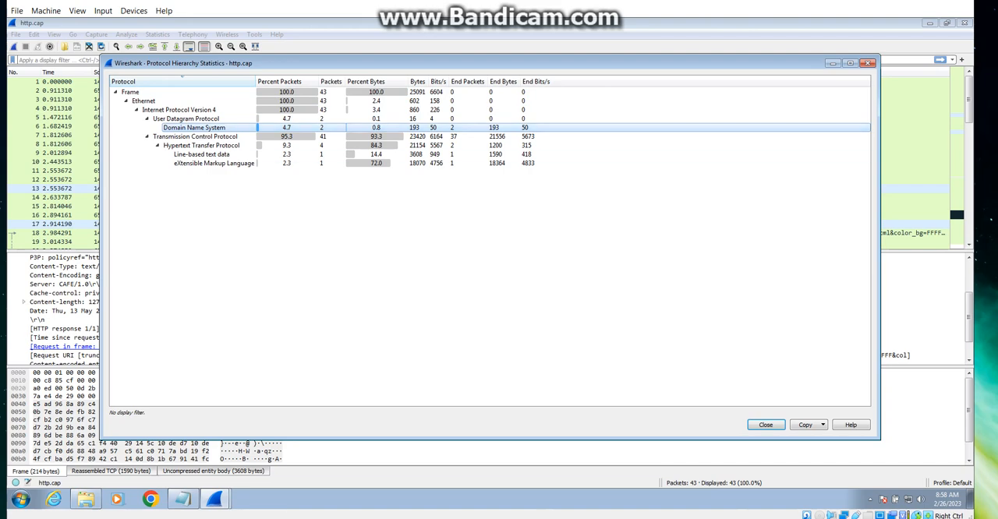
Step: Read the question list in Notepad, minimize it, and close the Protocol Hierarchy statistics
left_click(182, 499)
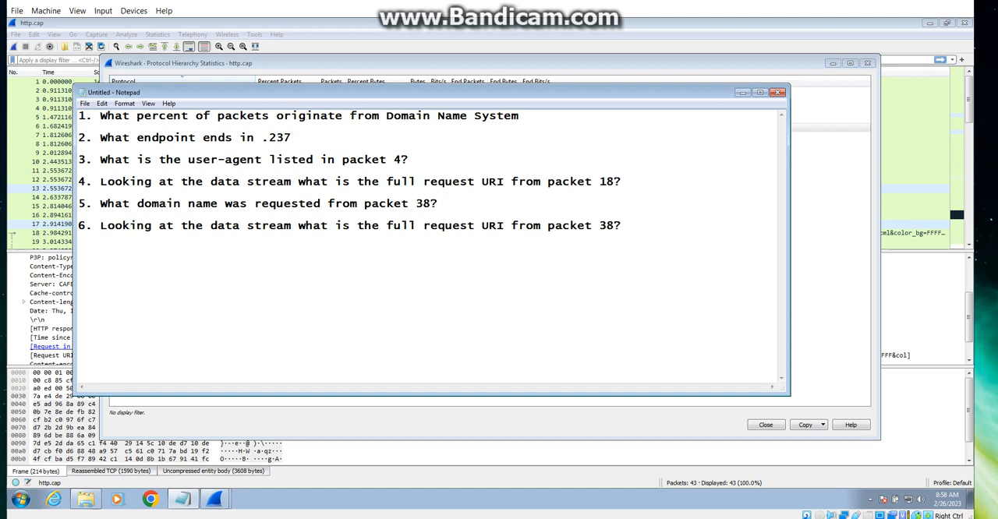
left_click(742, 92)
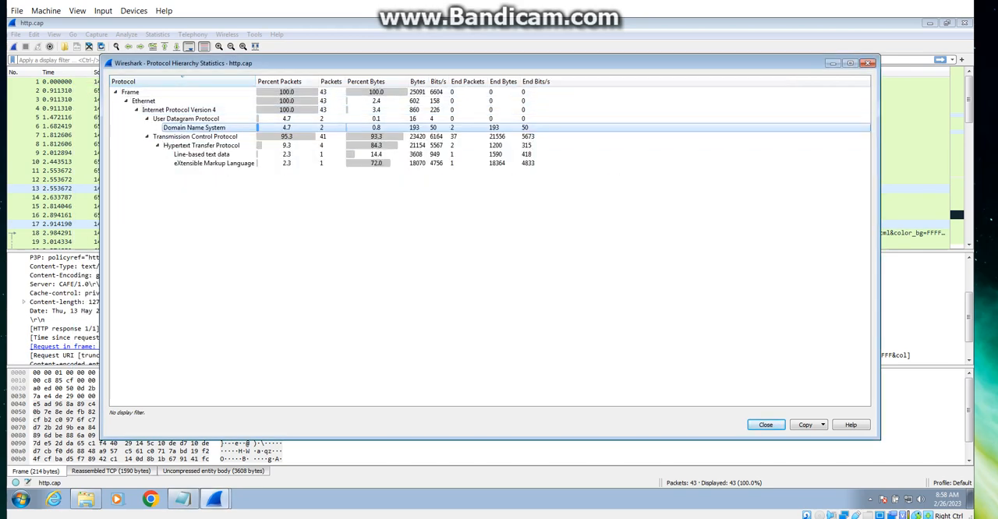
left_click(765, 424)
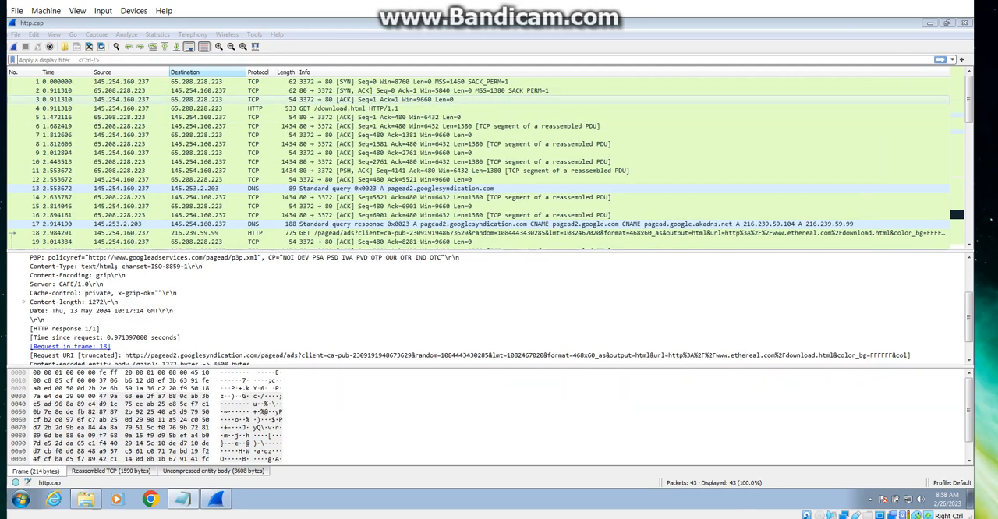
Step: Open the endpoint statistics, examine the IPv4 endpoint whose address ends in .237, and close the statistics
left_click(207, 179)
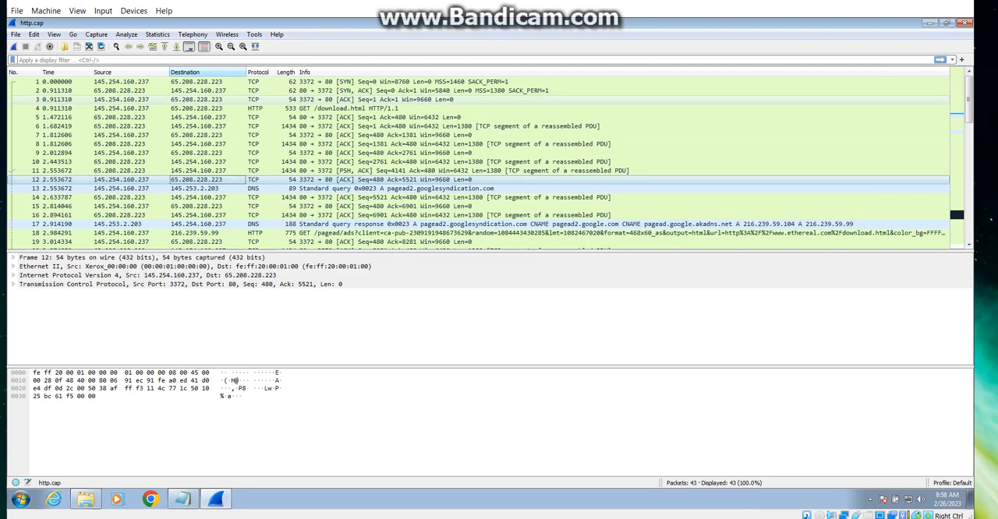
left_click(157, 34)
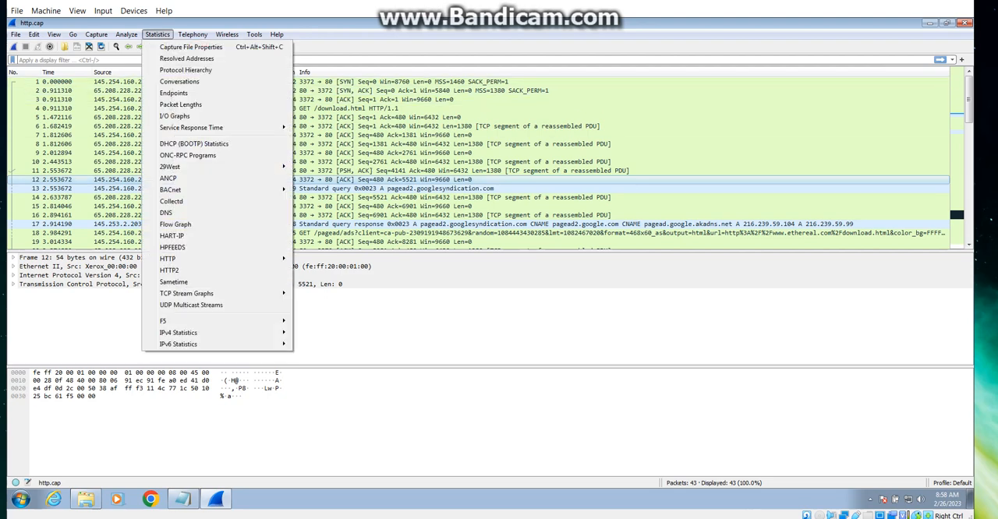
left_click(173, 93)
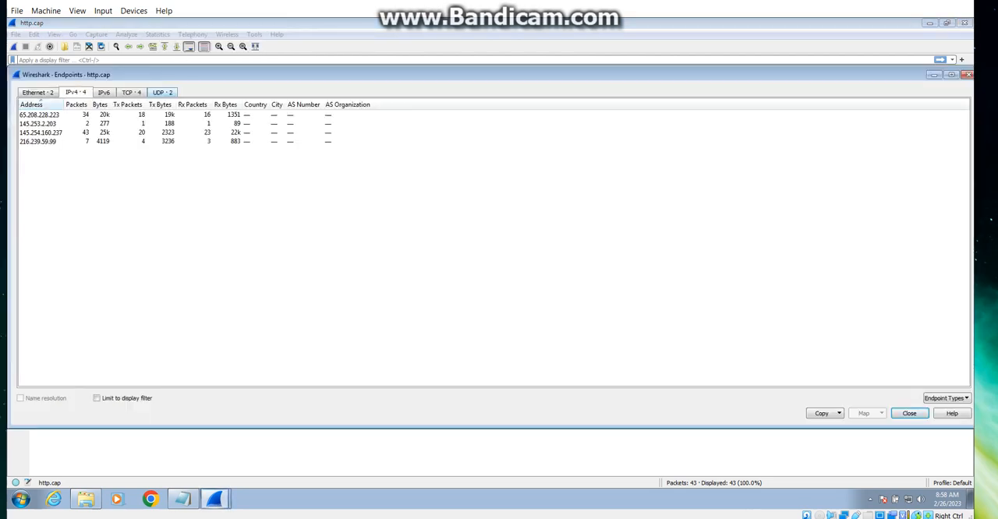
key("Down")
key("Down")
key("Down")
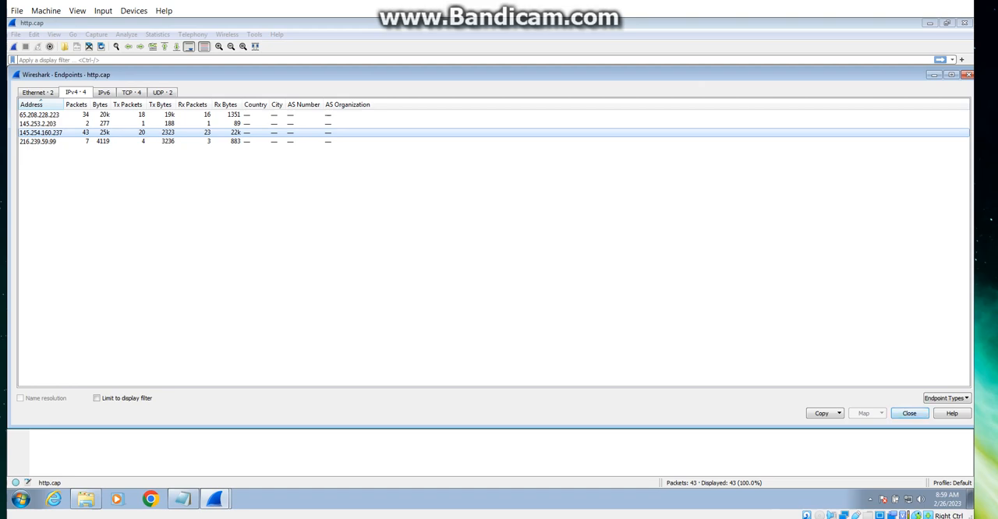
left_click(909, 413)
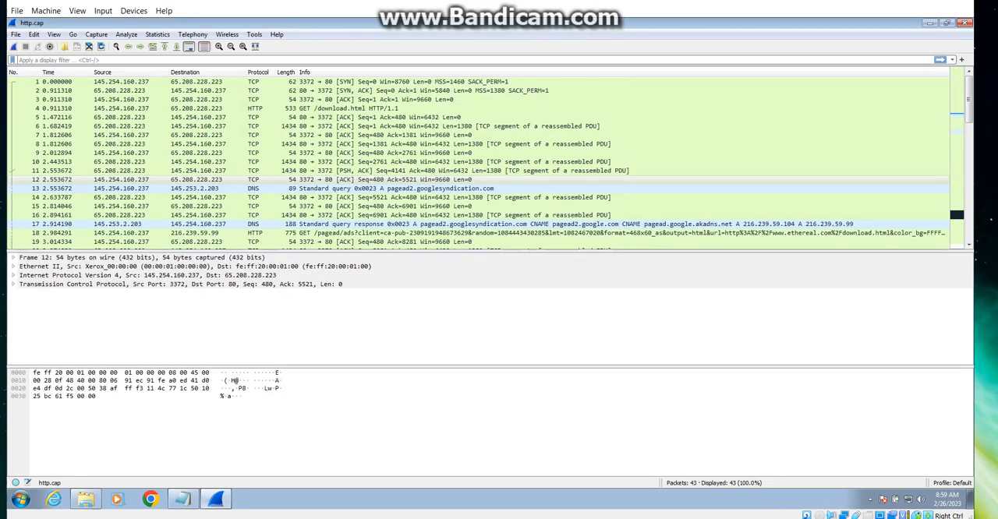
Step: Check question 3 in Notepad and inspect the User-Agent header in the HTTP details of packet 4
left_click(182, 499)
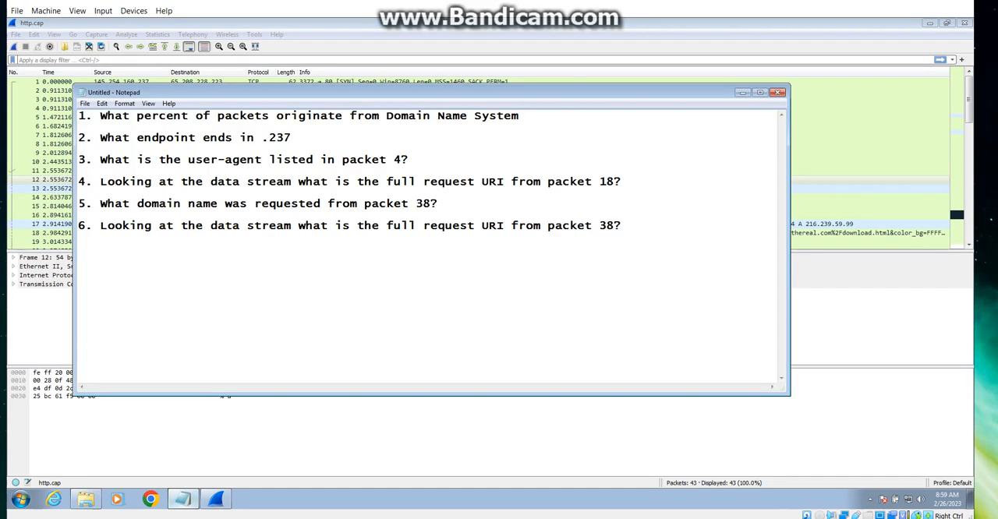
left_click(183, 499)
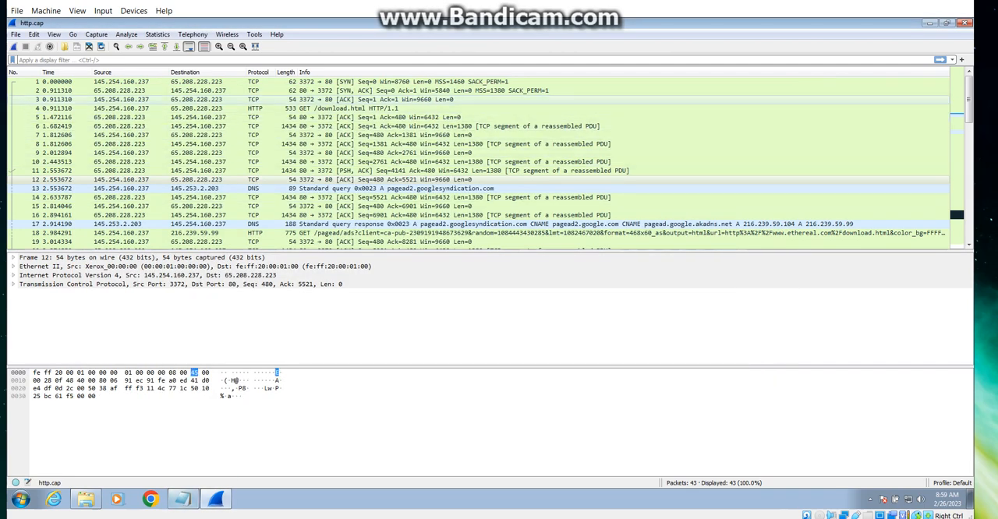
left_click(14, 108)
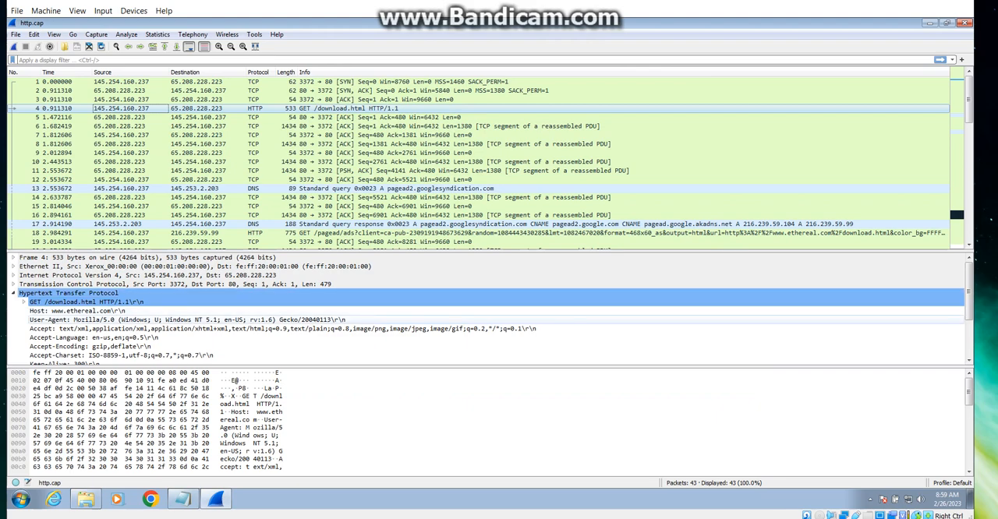
left_click(187, 319)
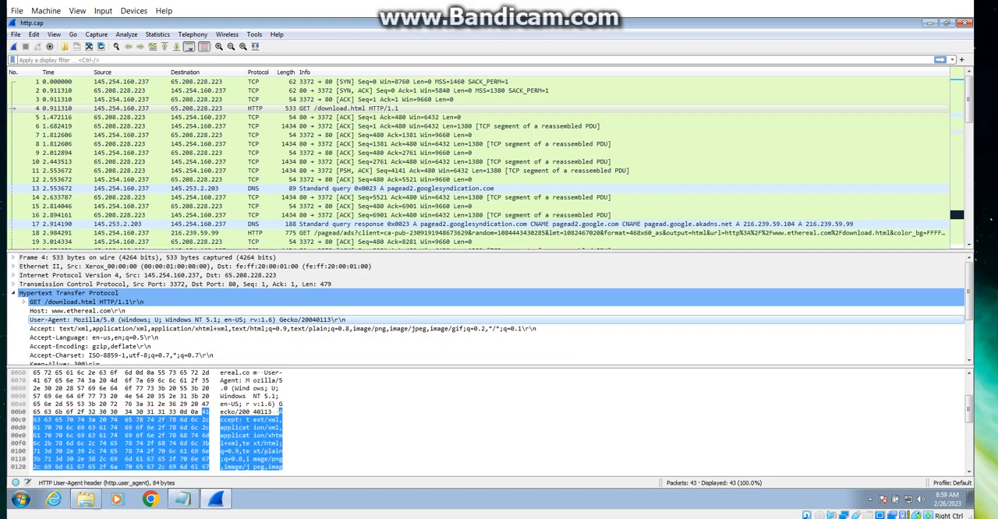
Step: Check question 4 in Notepad and inspect the full request URI in the HTTP details of packet 18
left_click(182, 499)
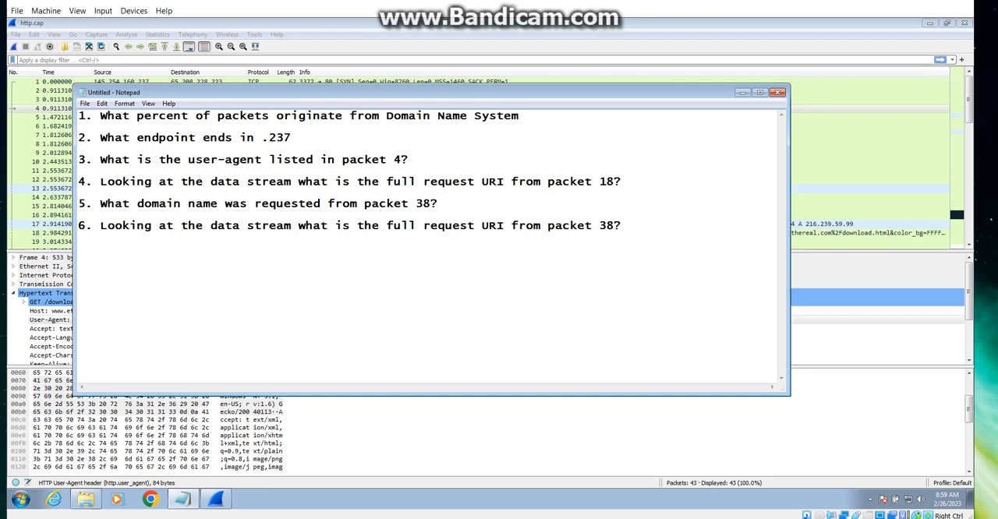
left_click(850, 162)
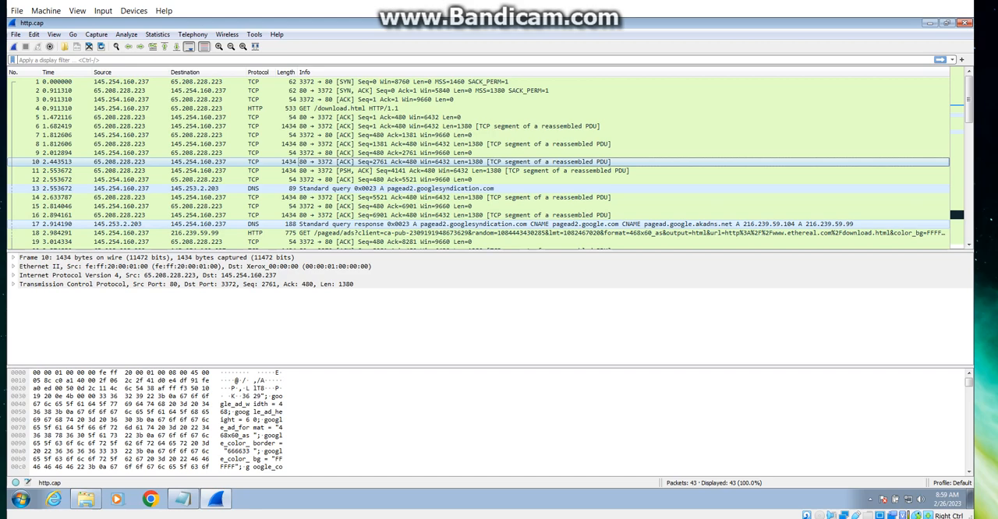
left_click(131, 233)
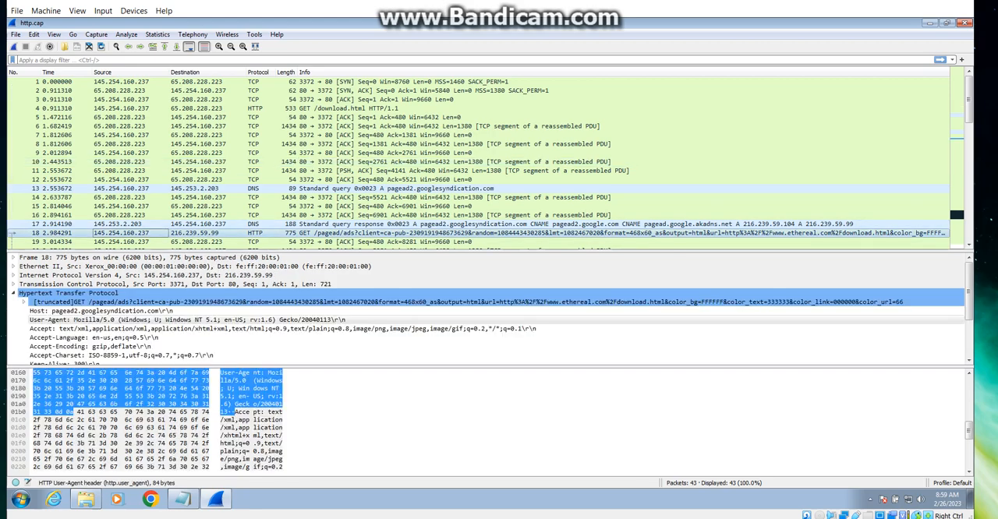
scroll(495, 308, "down", 3)
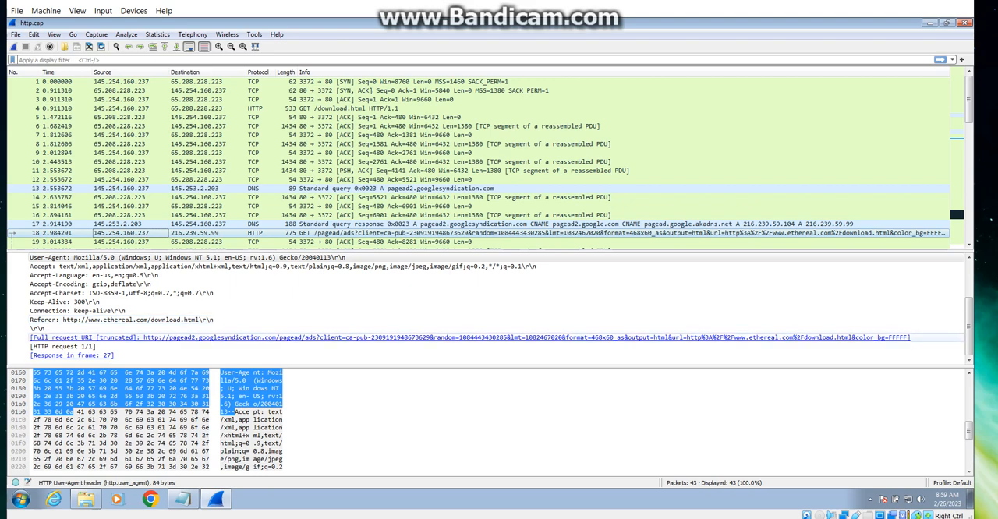
left_click(327, 338)
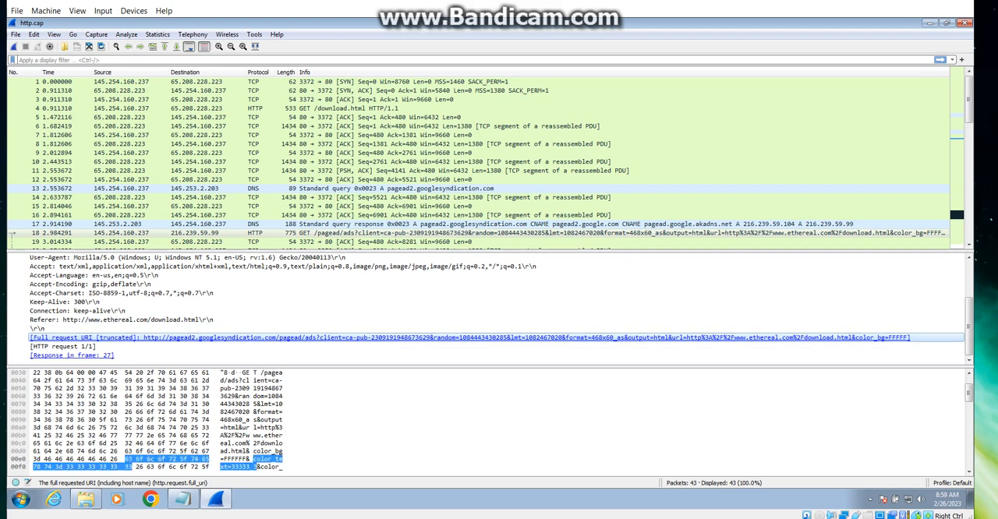
Step: Check question 5 in Notepad and select packet 38 in the http.cap capture
left_click(183, 499)
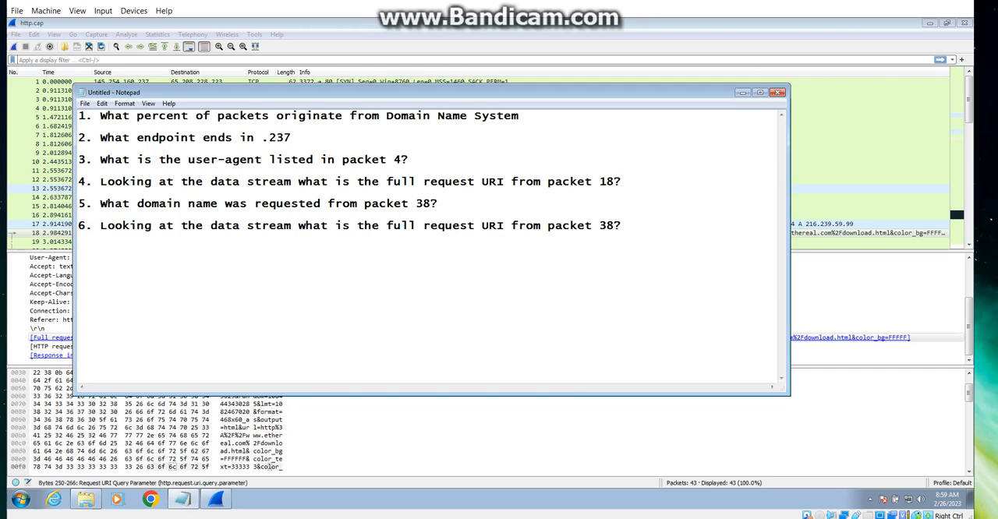
left_click(182, 499)
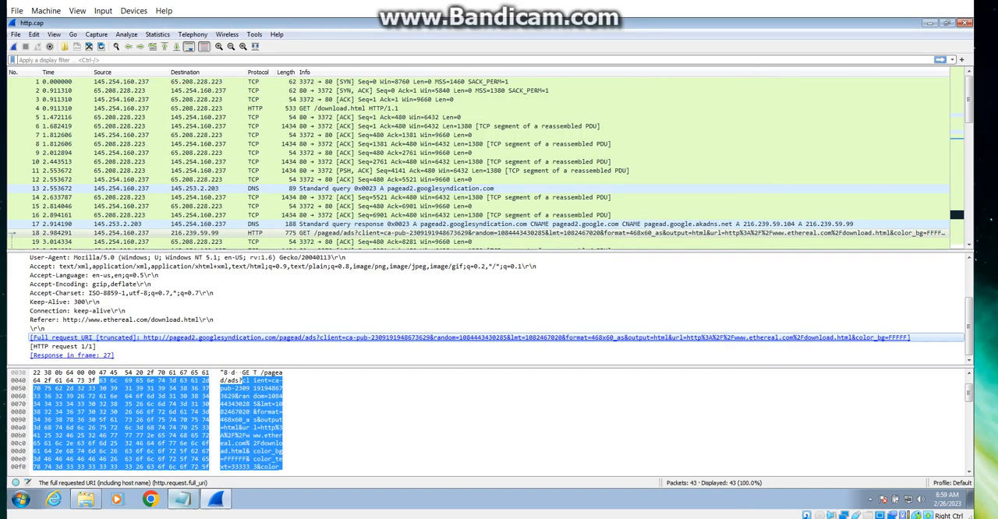
scroll(121, 195, "down", 8)
left_click(121, 197)
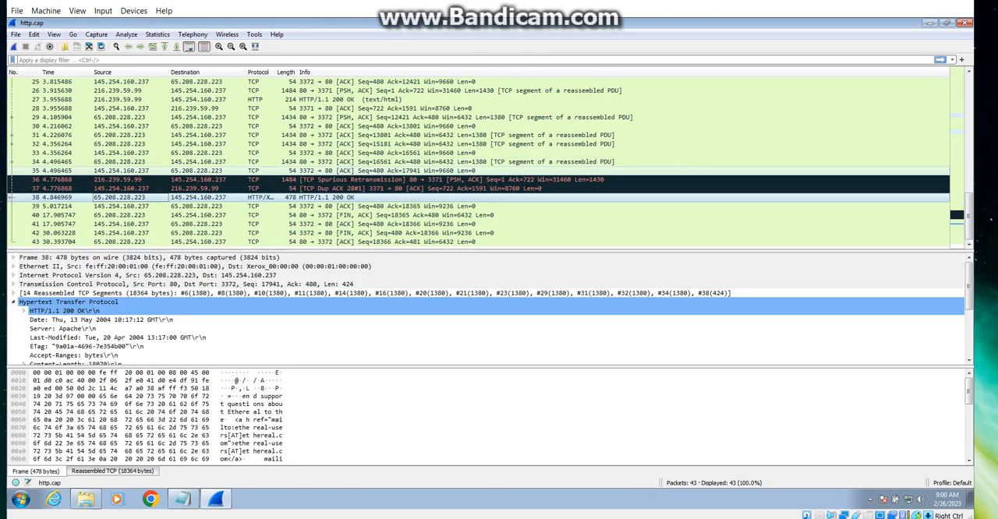
Step: View the exportable HTTP objects, inspect the hostname of the packet 38 entry, and close the list without saving
left_click(16, 34)
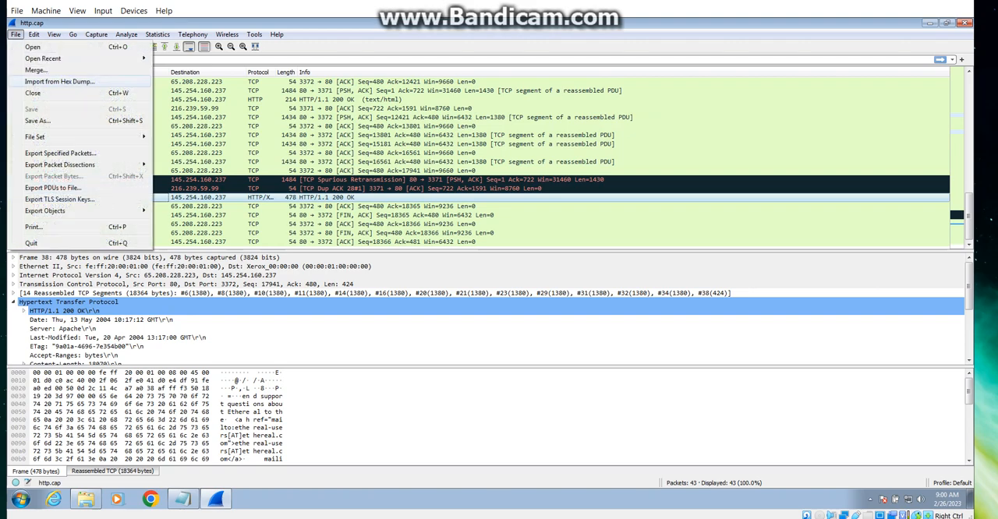
mouse_move(46, 210)
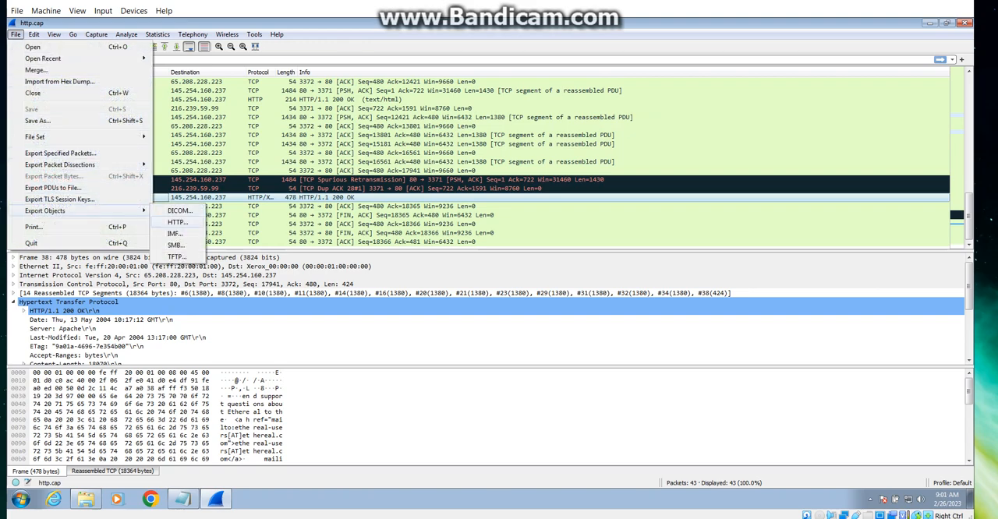
left_click(178, 222)
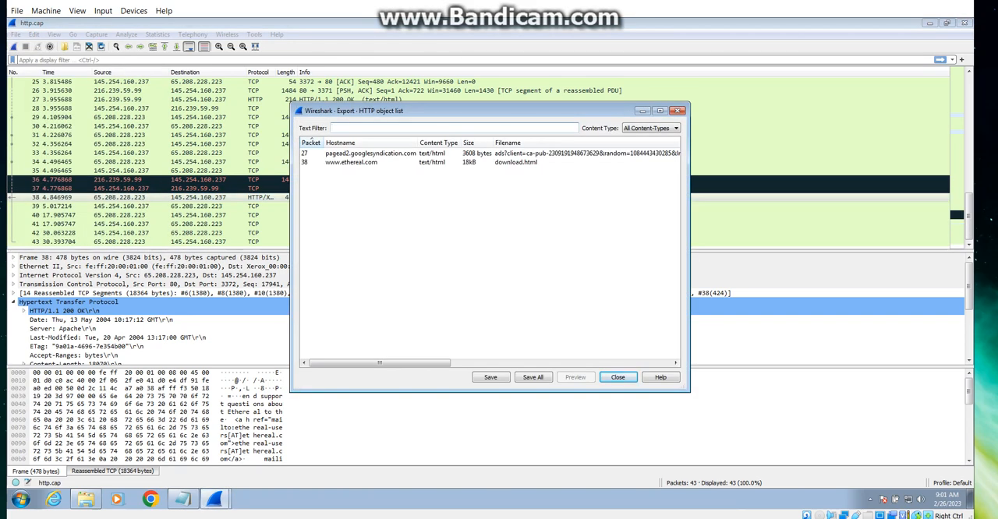
left_click(360, 162)
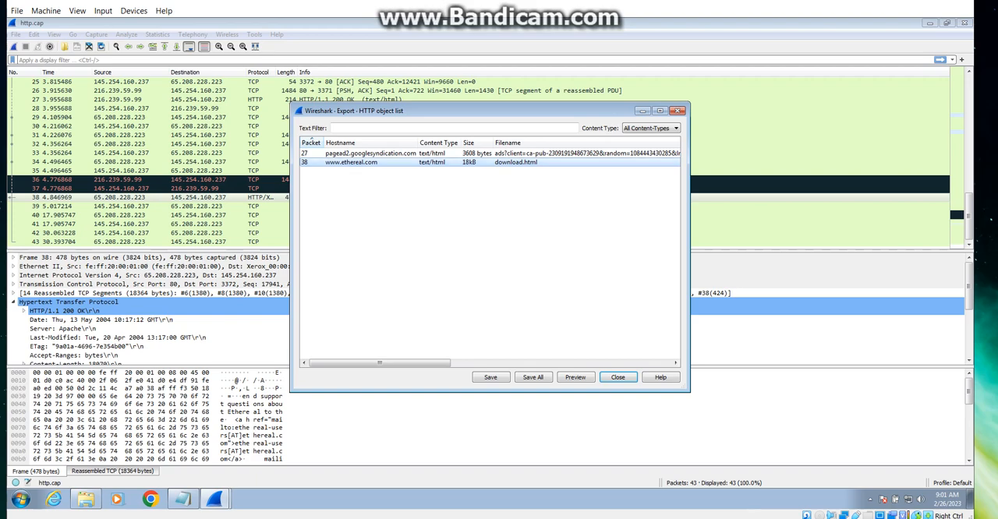
left_click(618, 377)
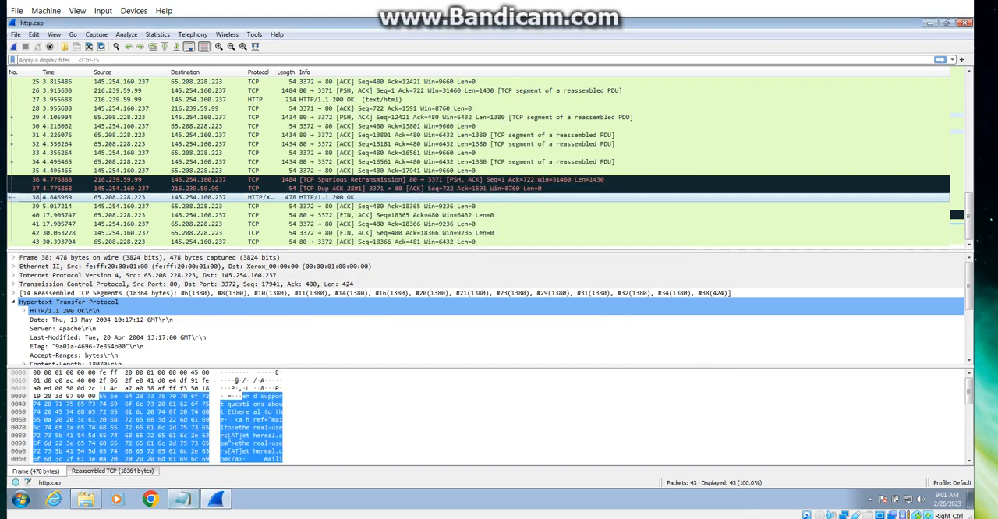
Step: Check question 6 in Notepad and look through the HTTP details of packet 38 for the request URI
left_click(182, 499)
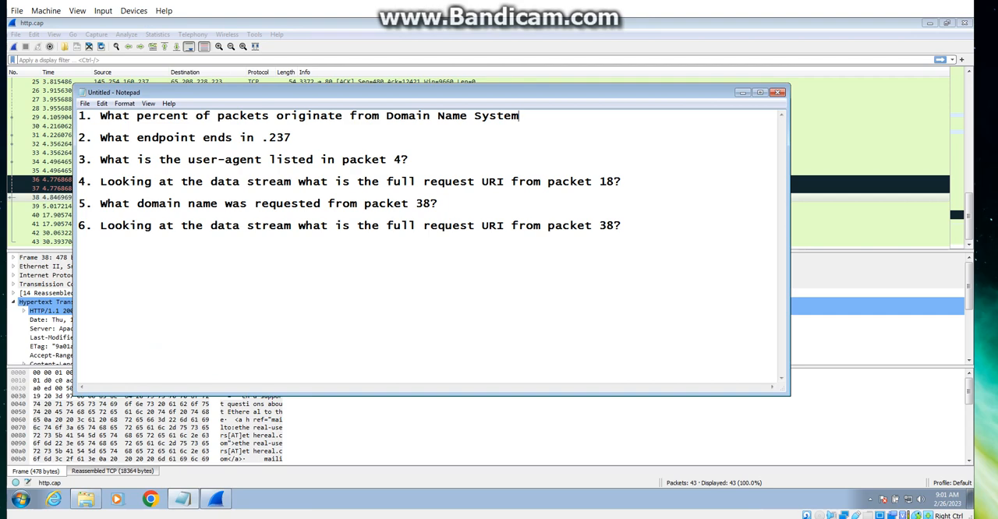
left_click(741, 92)
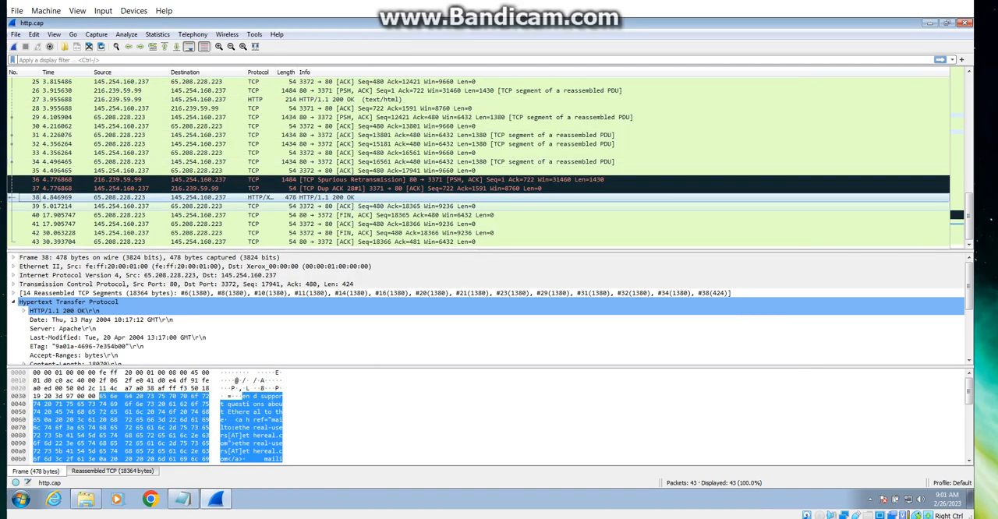
scroll(491, 308, "down", 4)
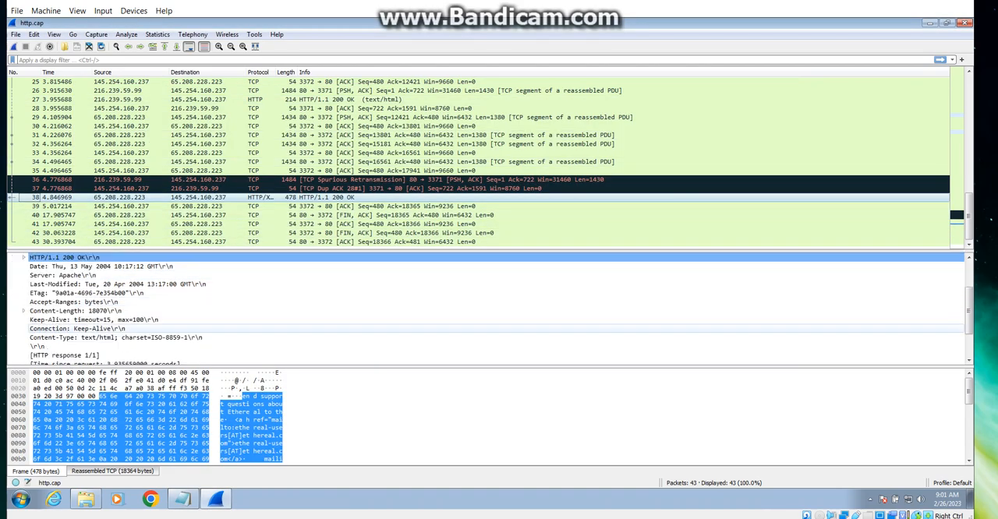
left_click(150, 337)
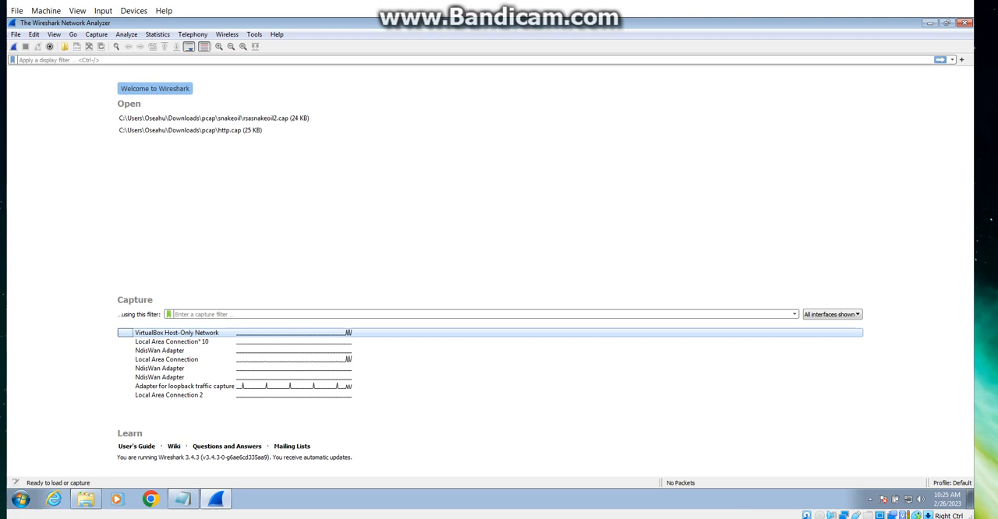
Step: Review the client and server secure-connection notes in Notepad, minimize them, and open the recent capture rsasnakeoil2.cap in Wireshark
left_click(183, 499)
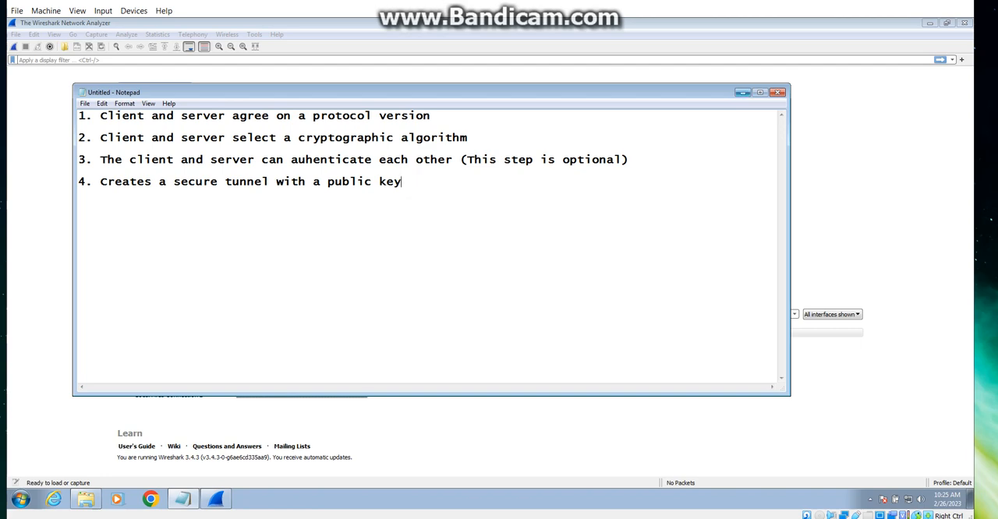
left_click(742, 92)
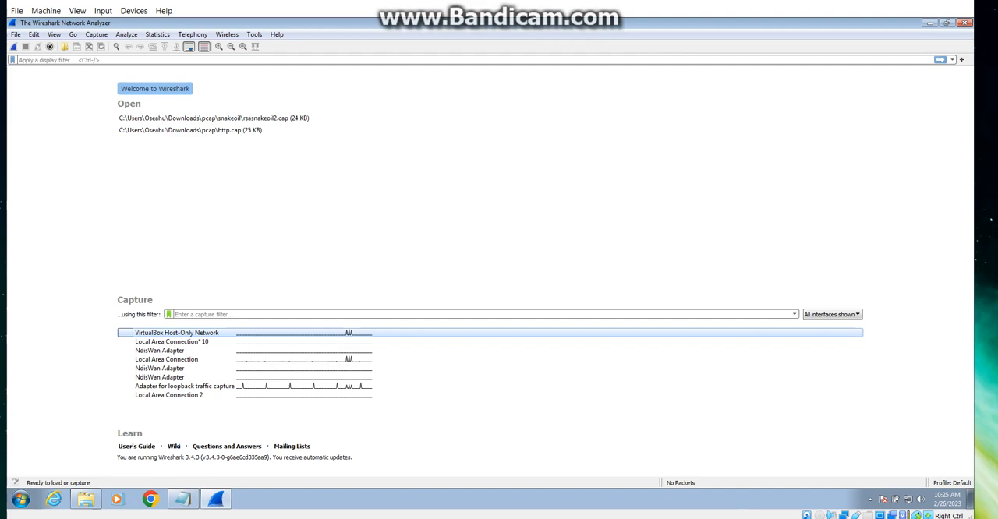
double_click(213, 118)
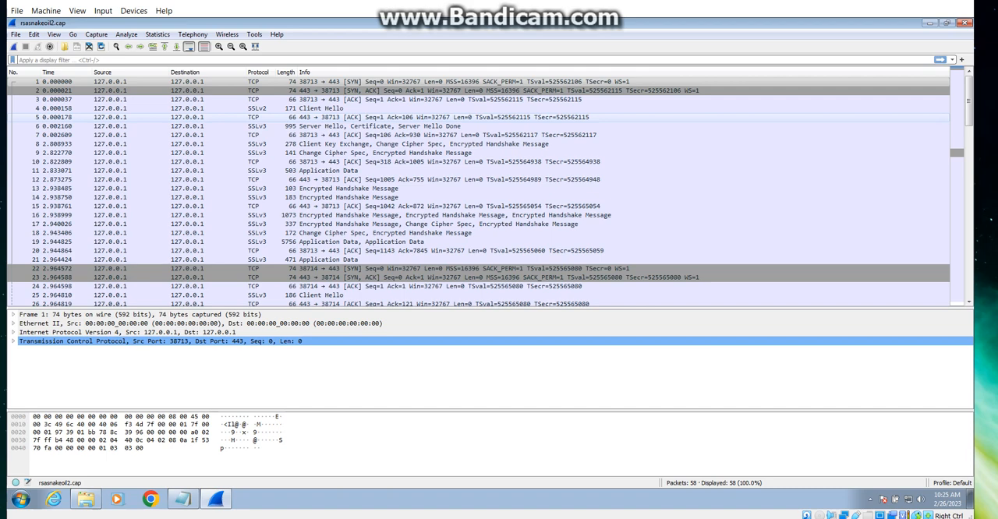
Step: Expand packet 11's Transport Layer Security details down to the SSLv3 record layer and inspect the encrypted application data
left_click(330, 170)
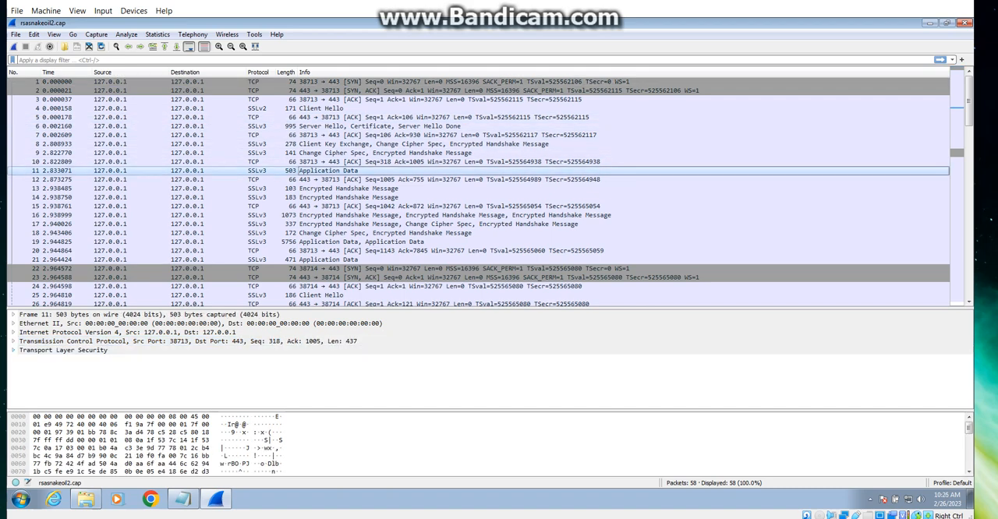
left_click(13, 350)
left_click(23, 359)
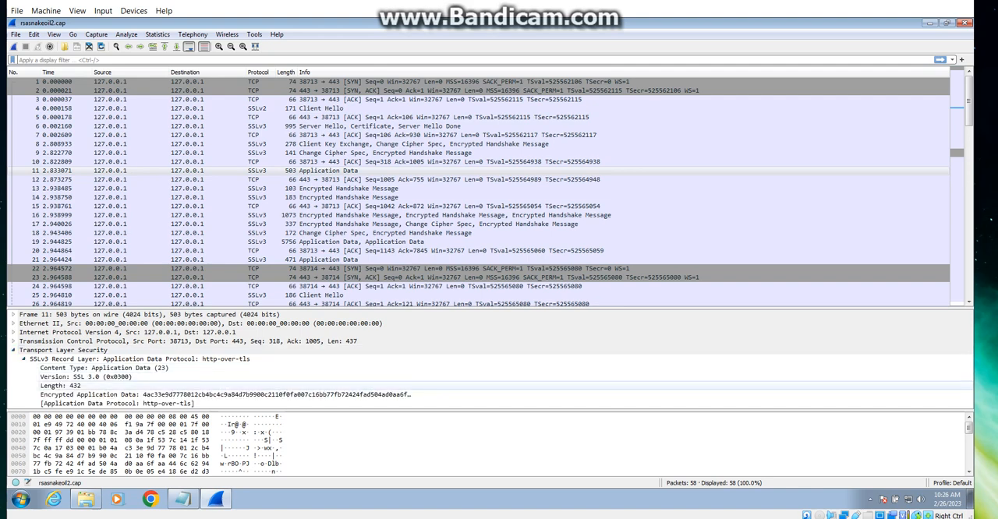
left_click(225, 395)
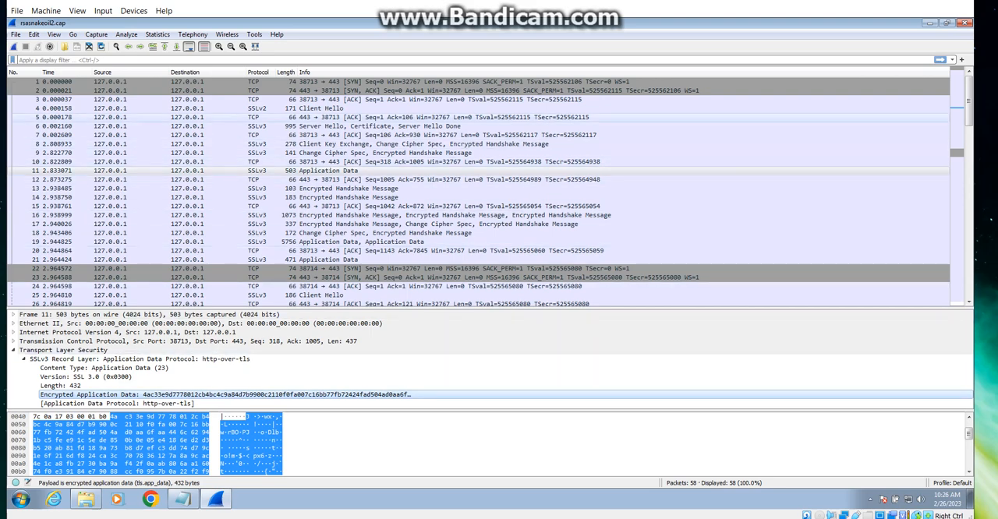
Step: Inspect packet 4's Client Hello record, including its handshake message type and the SSL version supported by the client
left_click(277, 108)
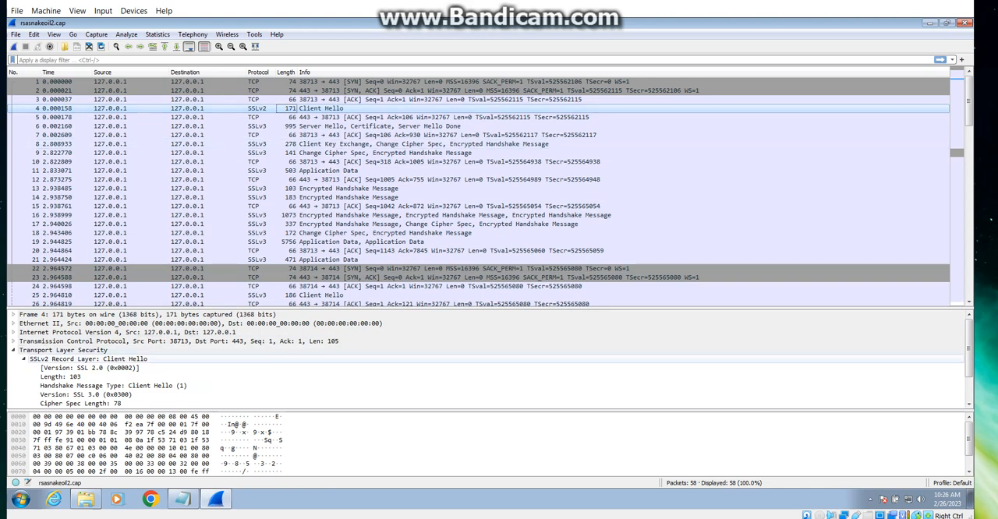
left_click(88, 360)
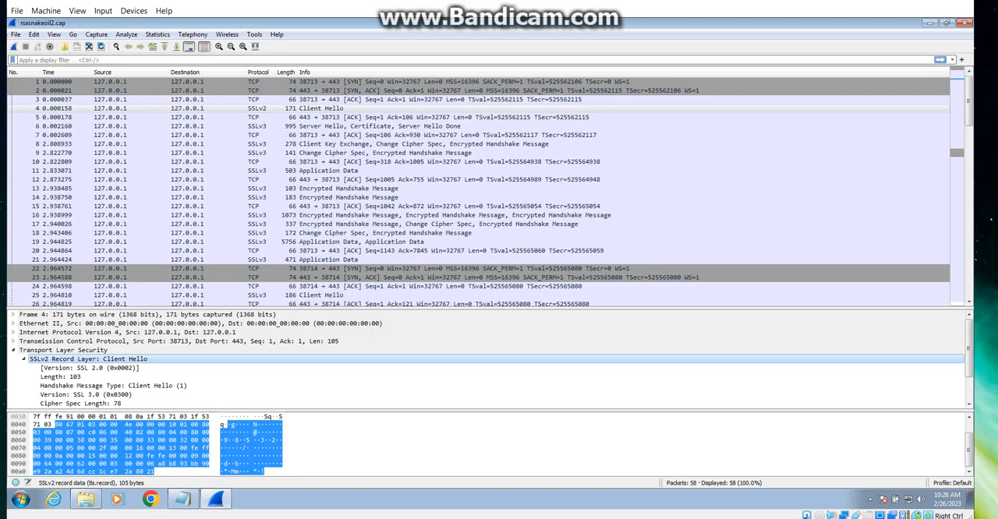
left_click(113, 386)
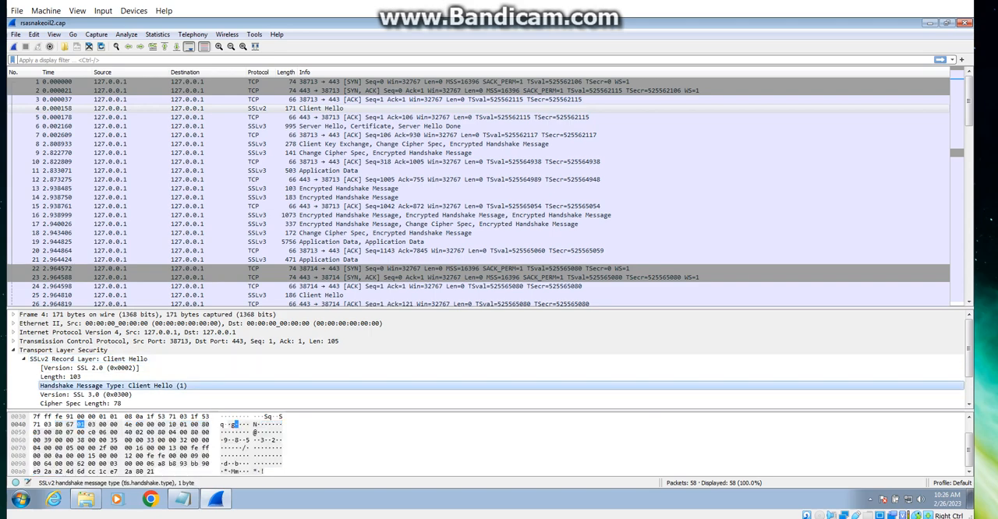
left_click(85, 396)
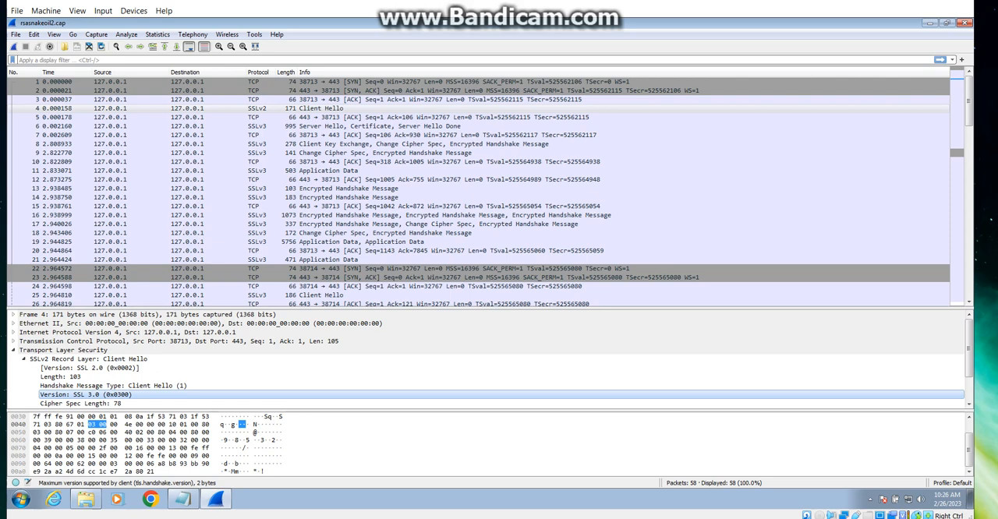
Step: Expand the Server Hello handshake in packet 6 and inspect its session ID length and session ID
left_click(288, 126)
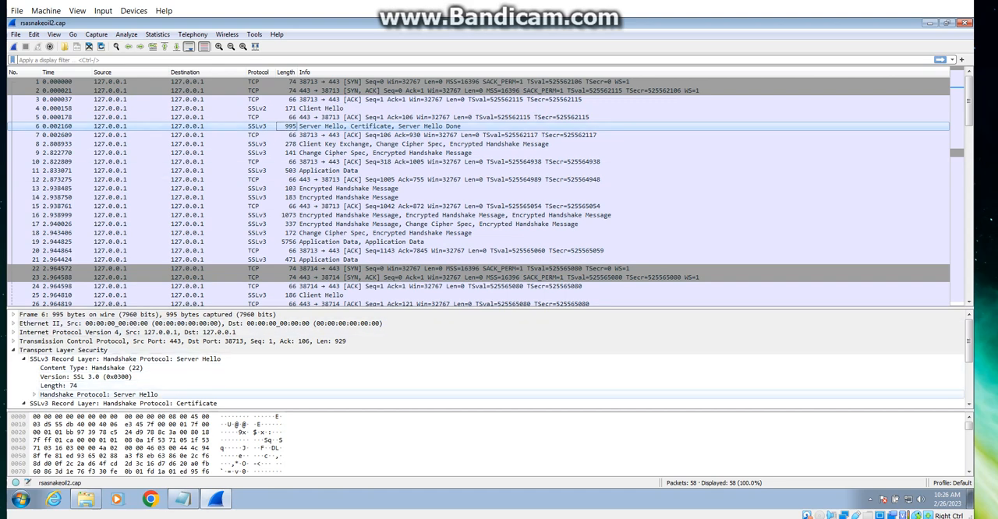
left_click(35, 395)
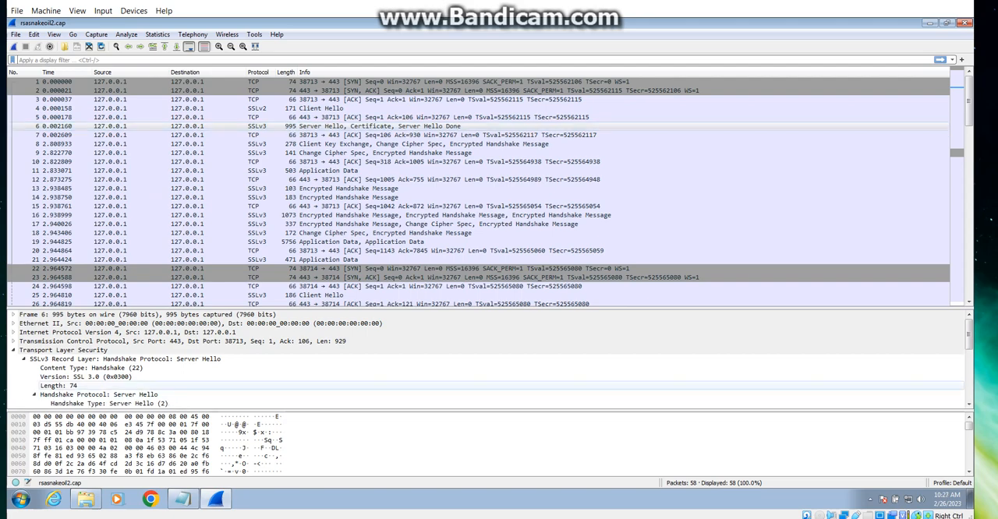
scroll(156, 385, "down", 2)
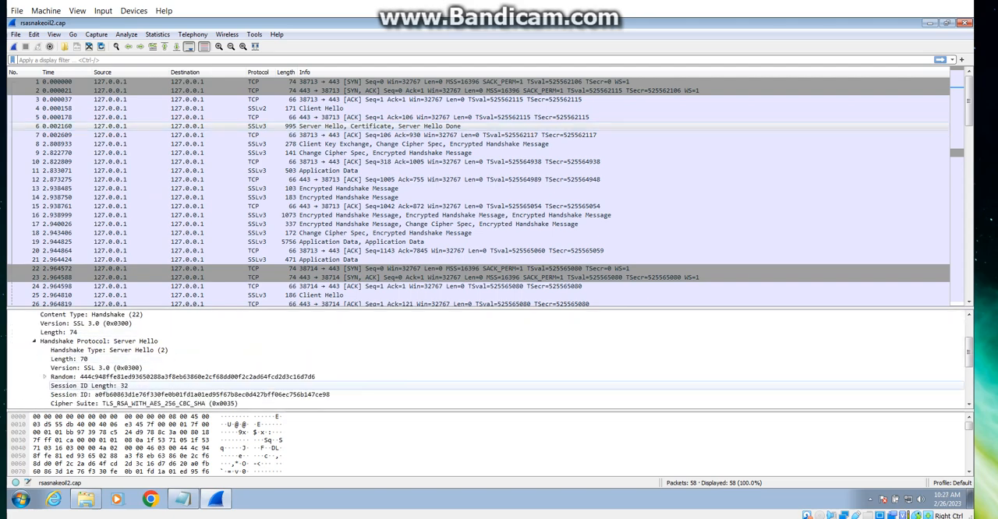
left_click(109, 386)
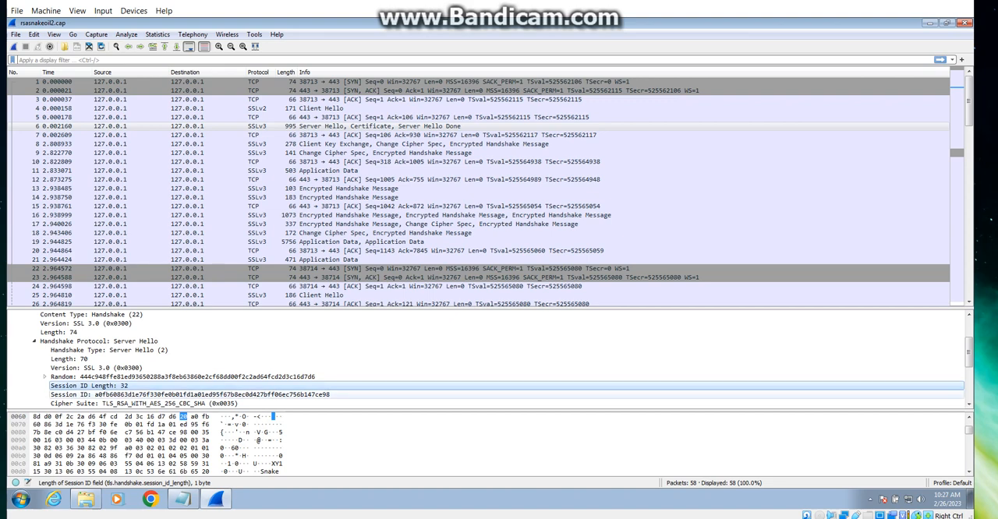
left_click(190, 394)
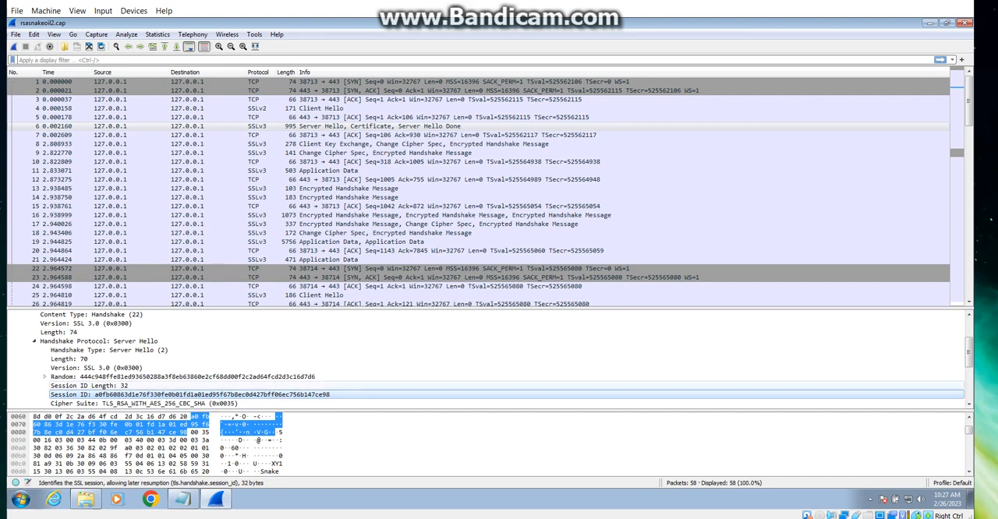
Step: Expand the Certificate handshake in packet 6 and inspect its handshake type
scroll(498, 358, "down", 2)
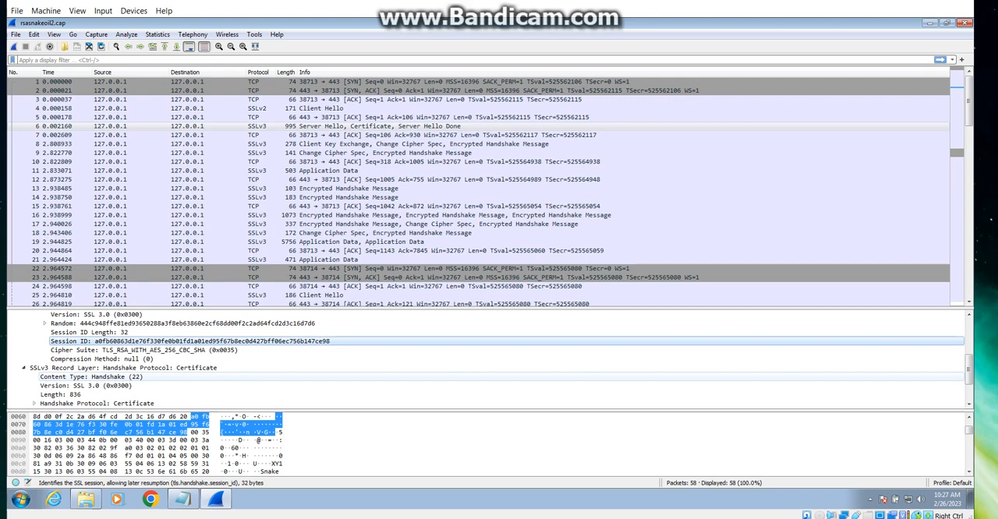
scroll(499, 359, "down", 1)
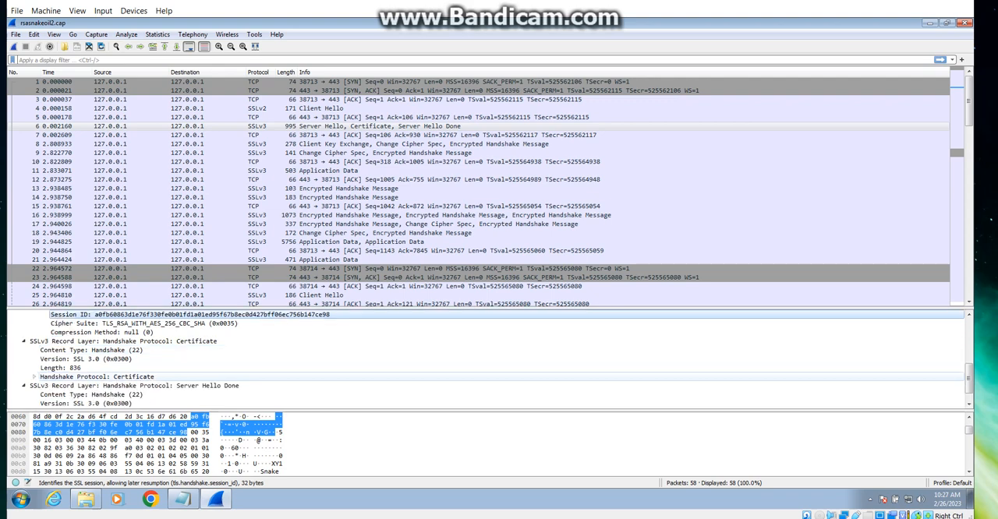
left_click(34, 377)
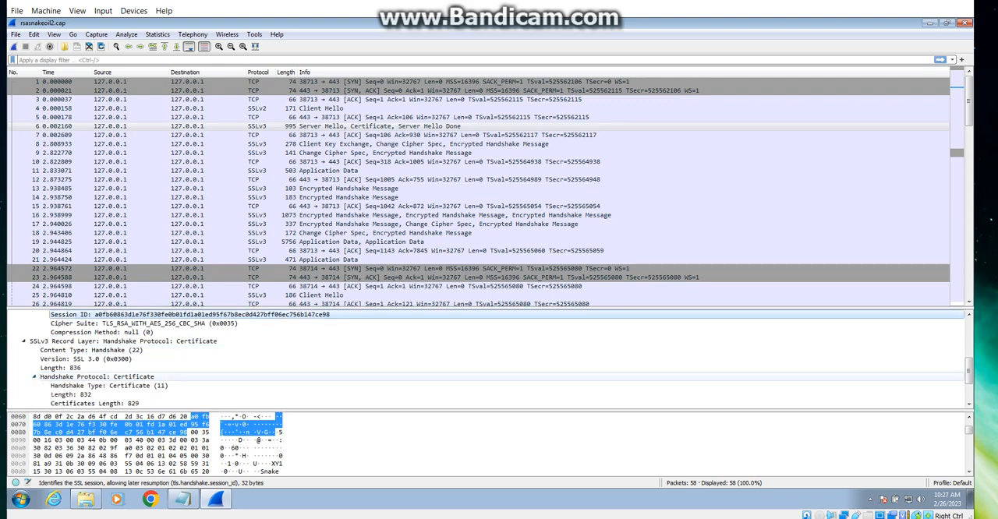
scroll(34, 377, "down", 2)
left_click(109, 333)
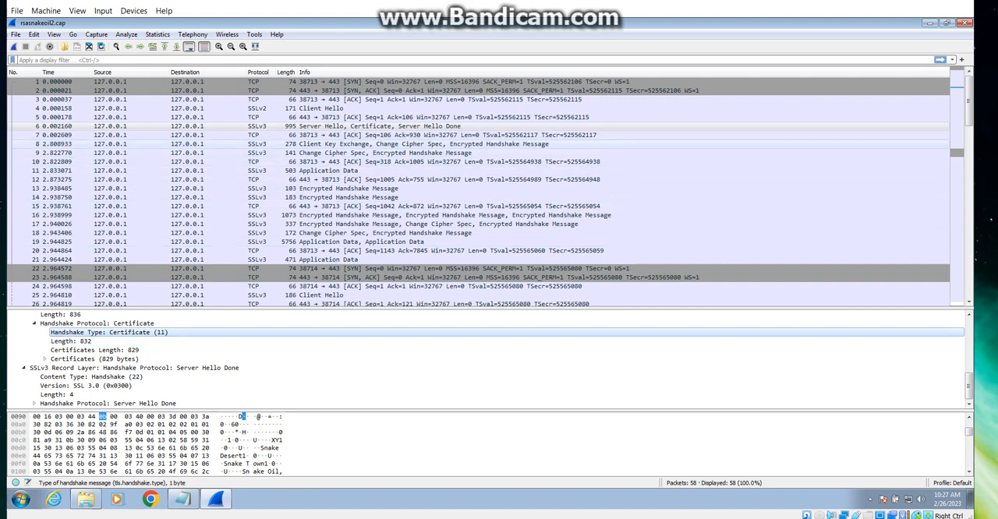
Step: Inspect the Client Key Exchange record and its handshake type in packet 8
left_click(424, 144)
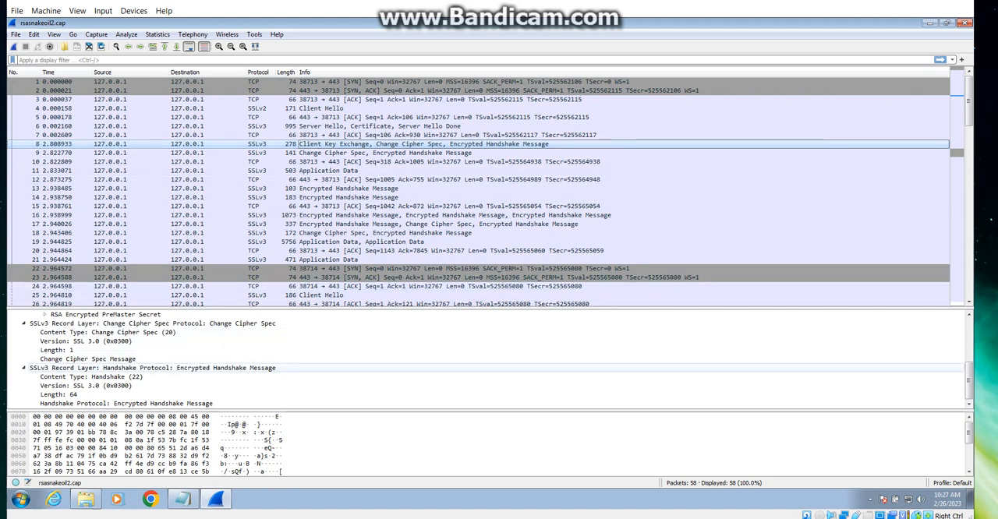
scroll(483, 358, "up", 3)
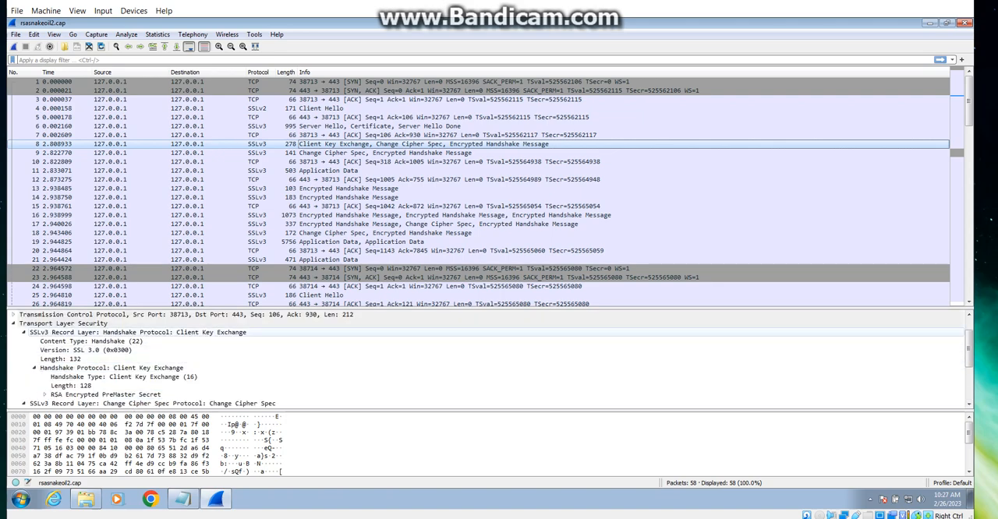
left_click(138, 333)
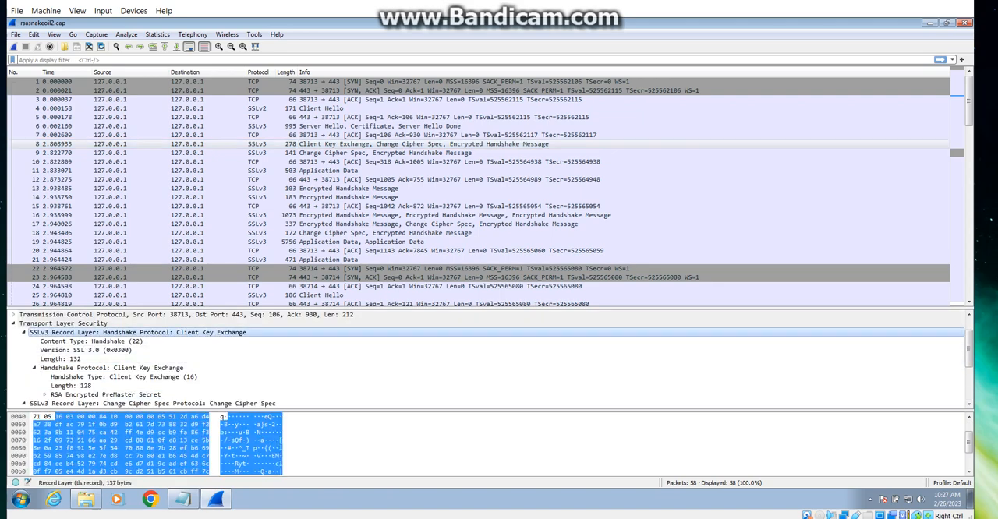
left_click(123, 377)
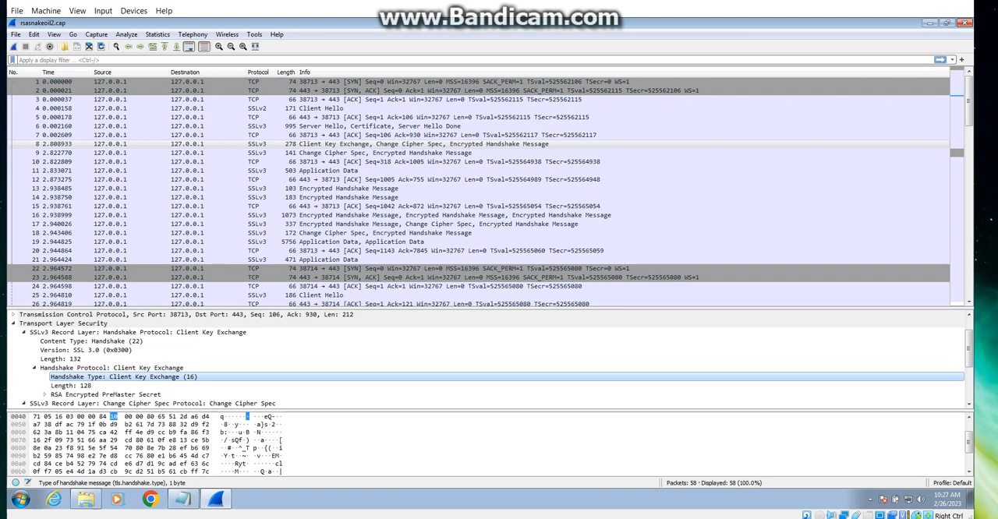
Step: Examine packet 8's Change Cipher Spec record and its Encrypted Handshake Message record
scroll(491, 359, "down", 1)
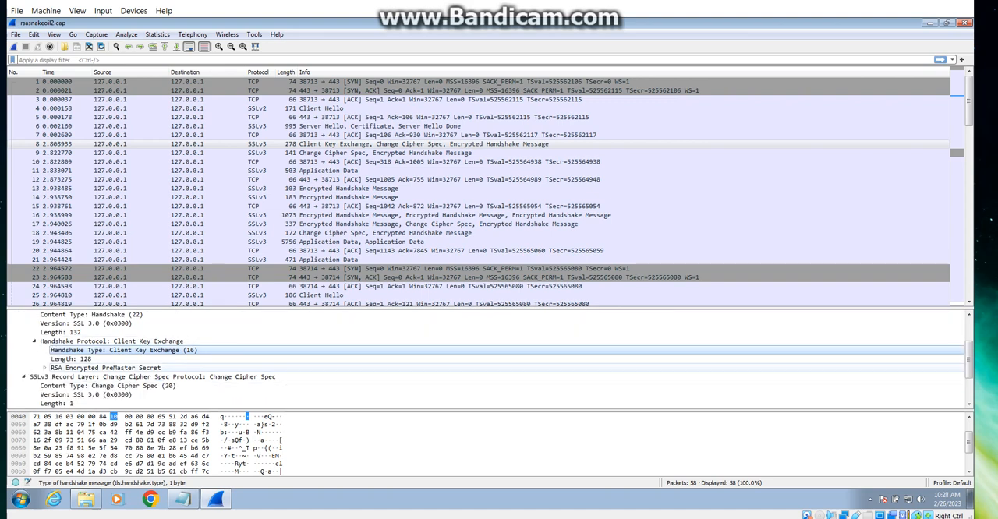
left_click(152, 377)
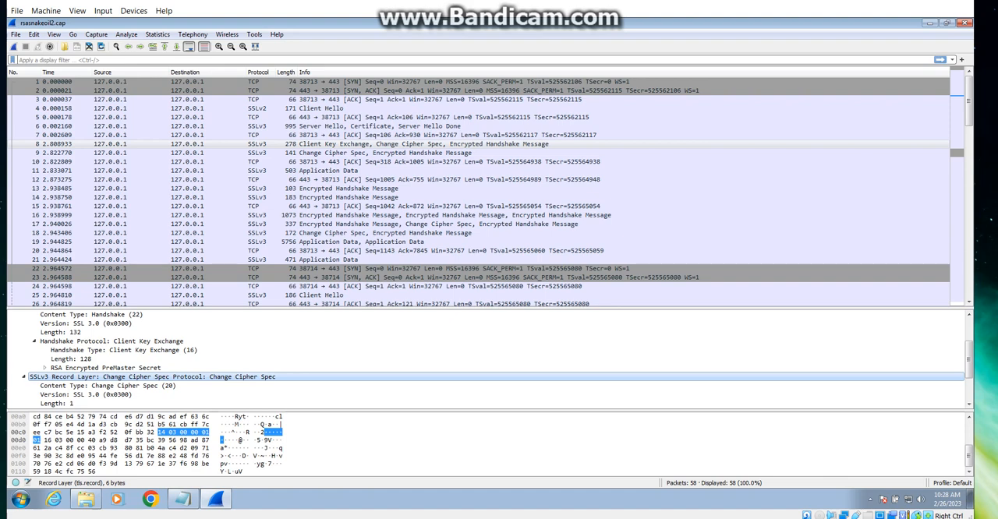
scroll(491, 358, "down", 1)
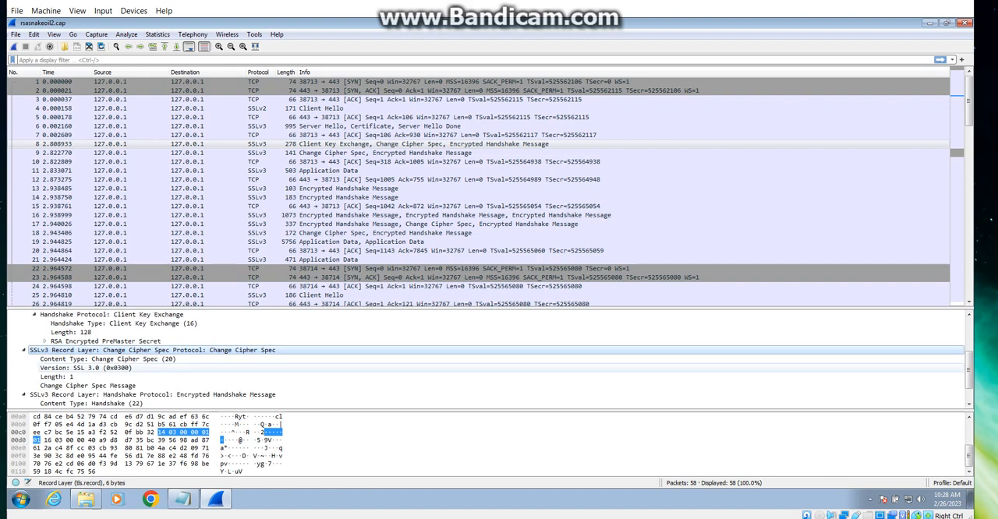
key("Down")
key("Down")
key("Down")
key("Down")
key("Down")
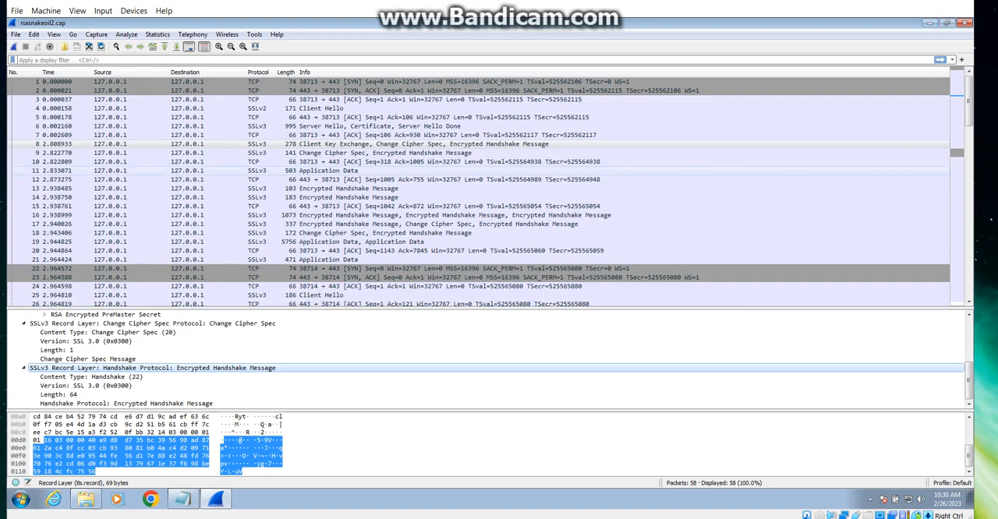
Step: Review the server's Change Cipher Spec details in packet 9 and the encrypted application data in packets 11 and 21
left_click(385, 153)
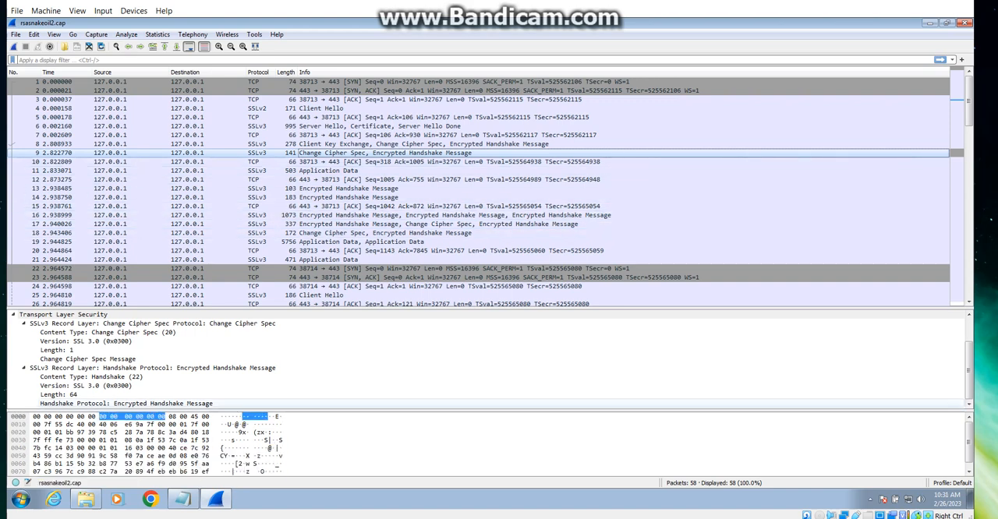
scroll(117, 377, "up", 2)
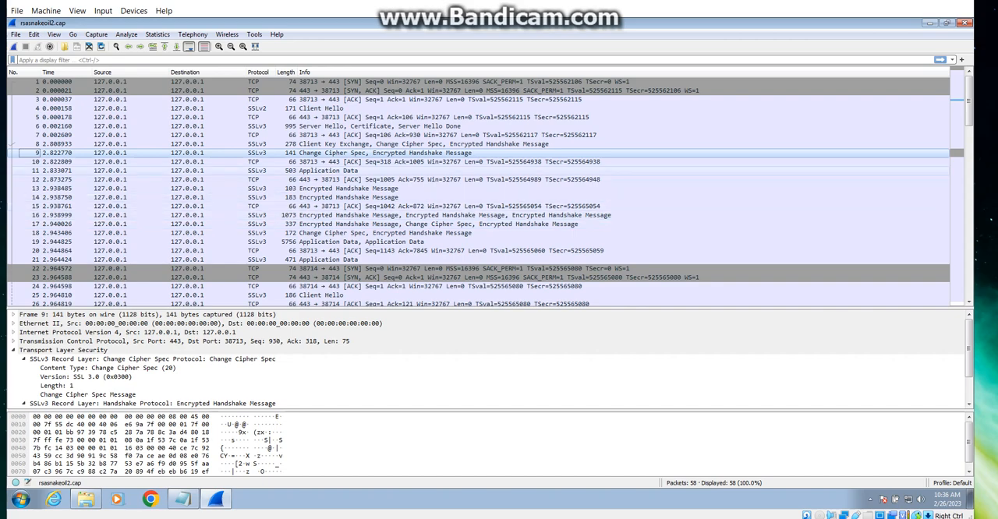
left_click(207, 171)
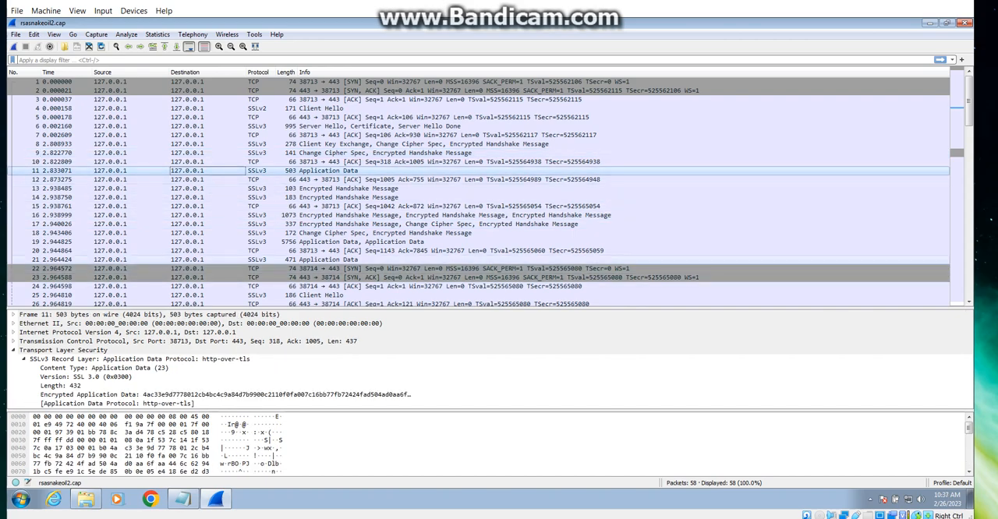
left_click(287, 259)
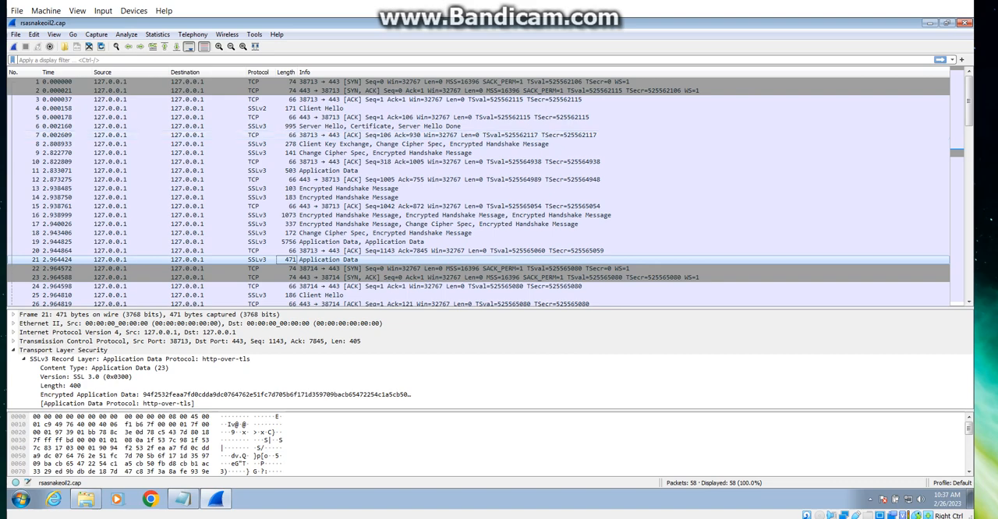
Step: Open the RSA keys list for editing in the TLS protocol preferences
left_click(33, 34)
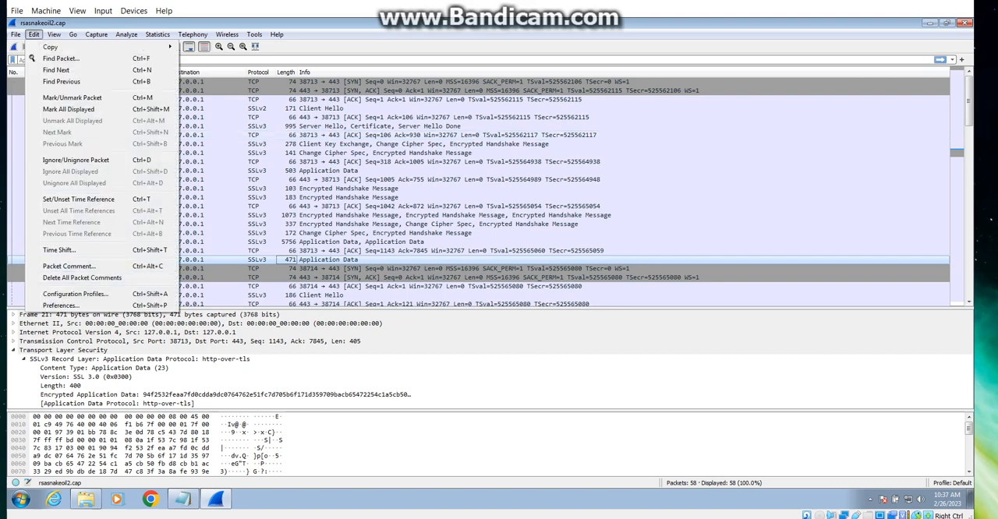
left_click(70, 305)
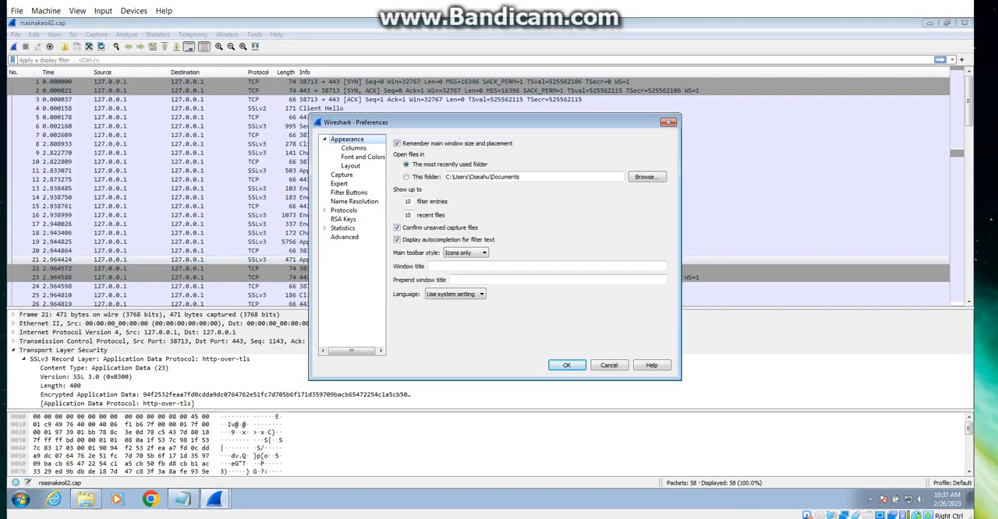
left_click(324, 210)
scroll(351, 300, "down", 1)
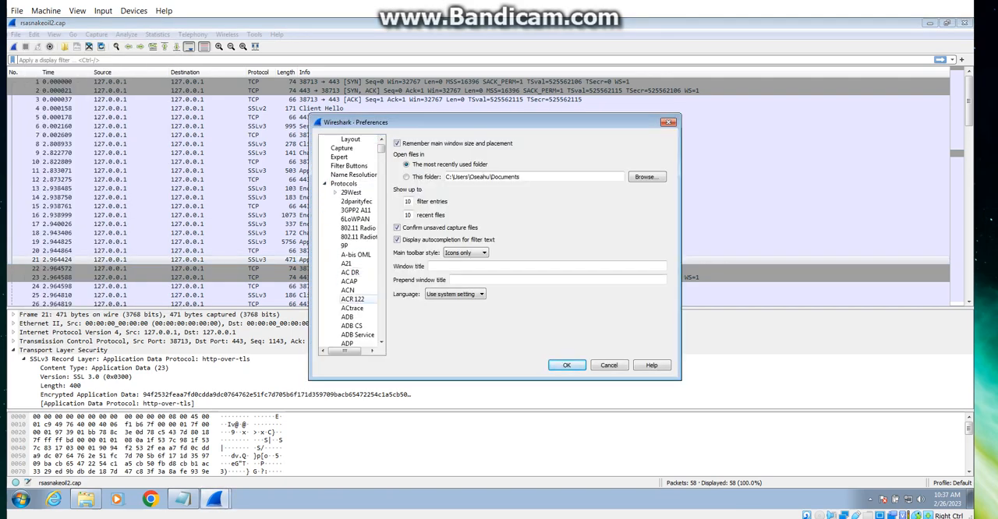
scroll(350, 241, "down", 9)
scroll(351, 242, "down", 20)
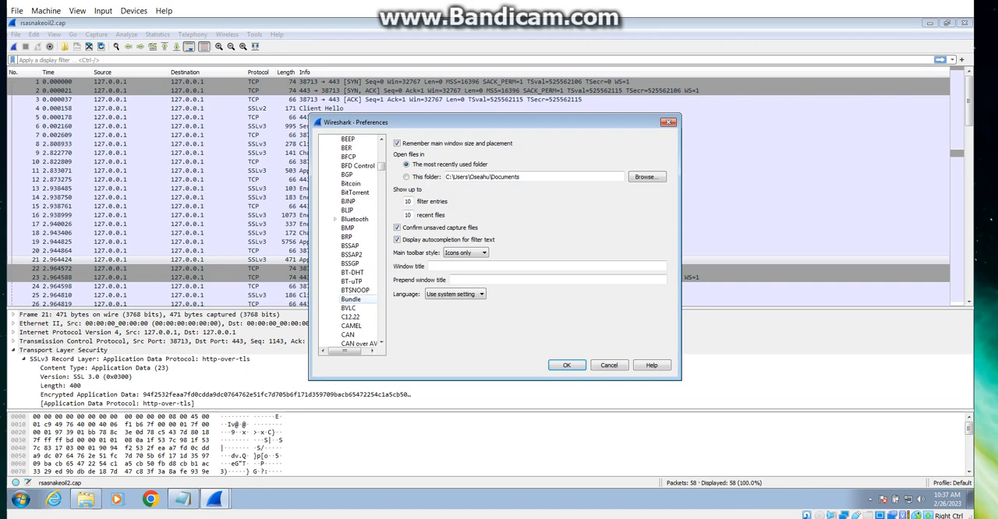
scroll(351, 299, "down", 20)
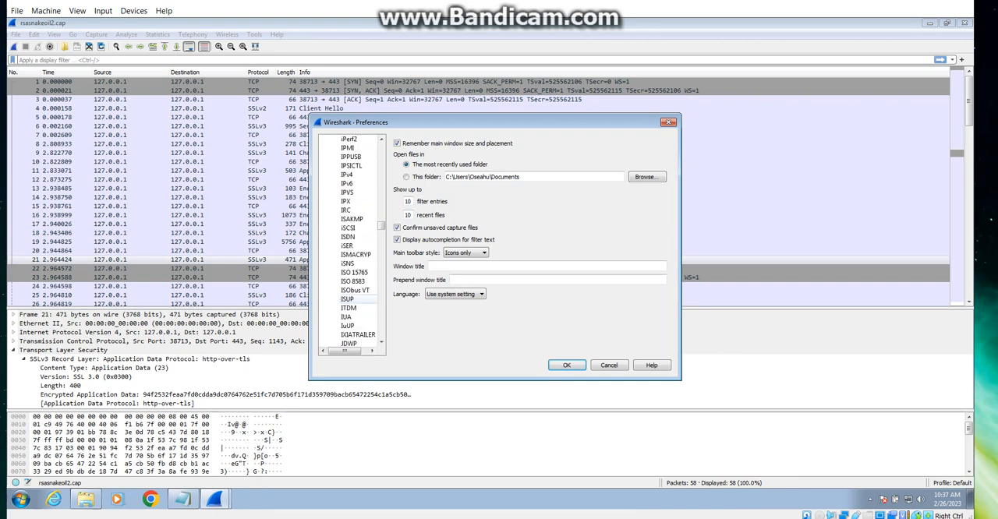
scroll(349, 299, "down", 20)
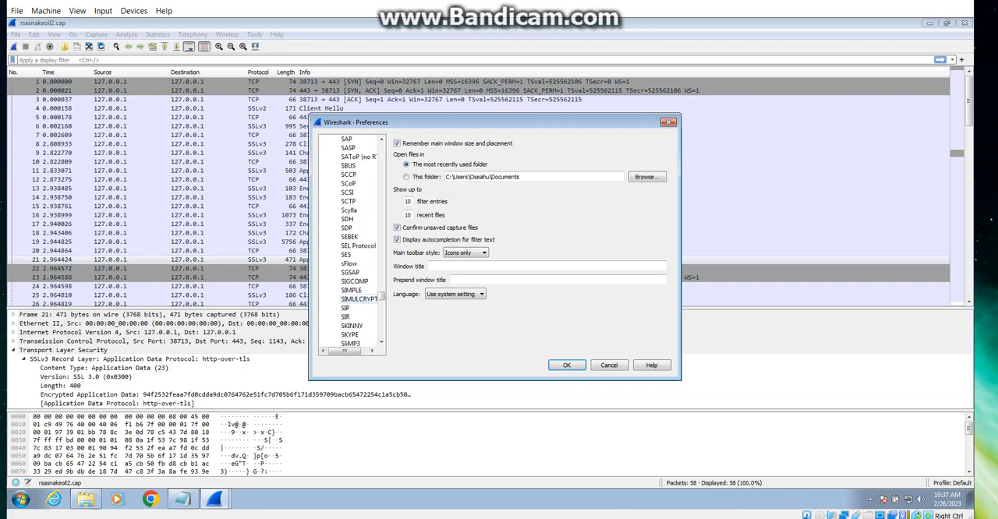
left_click(347, 272)
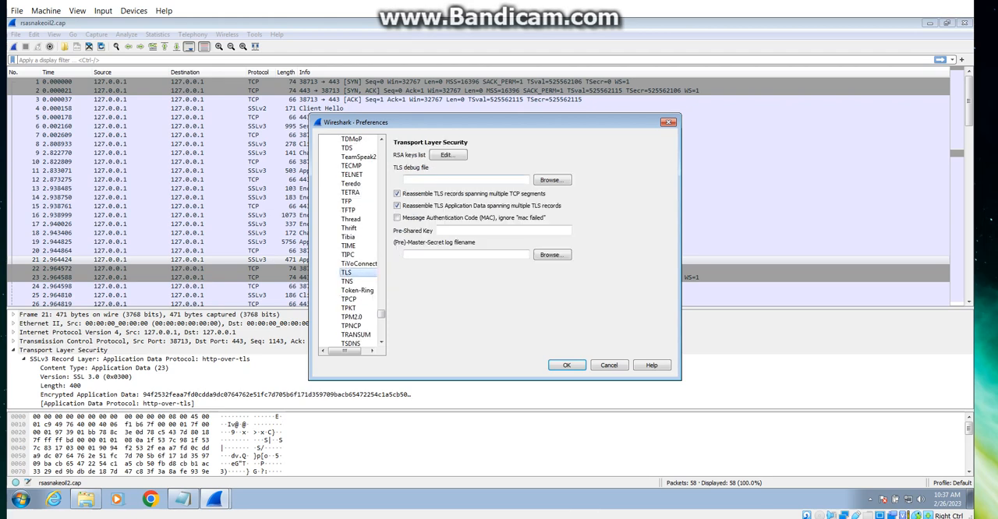
left_click(446, 154)
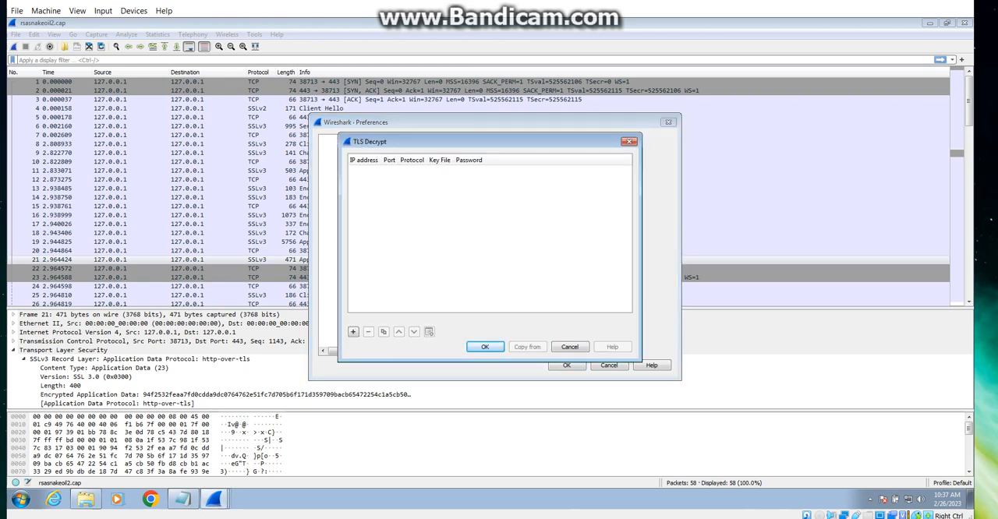
Step: Add a new entry to the TLS decryption key list with the IP address 127.0.0.1
left_click(353, 331)
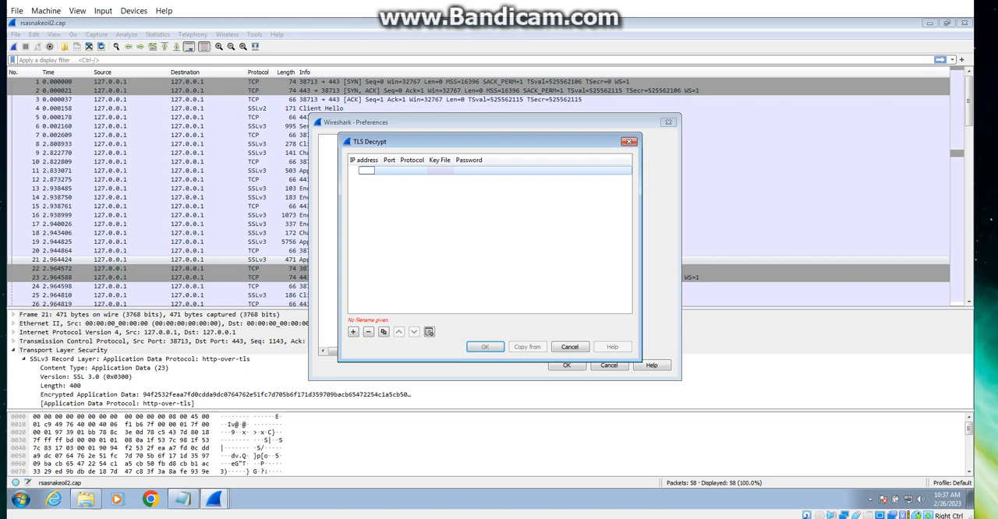
type("127.")
type("0")
type(".0.1")
key("Tab")
Step: Set the new key entry's port to start_tls and its protocol to http
type("START")
key("BackSpace")
key("BackSpace")
key("BackSpace")
key("BackSpace")
key("BackSpace")
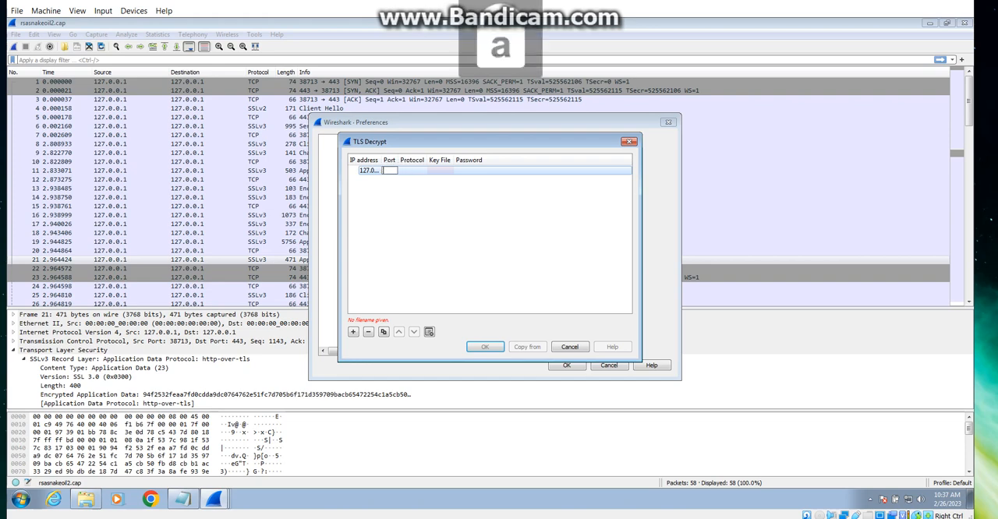
type("start")
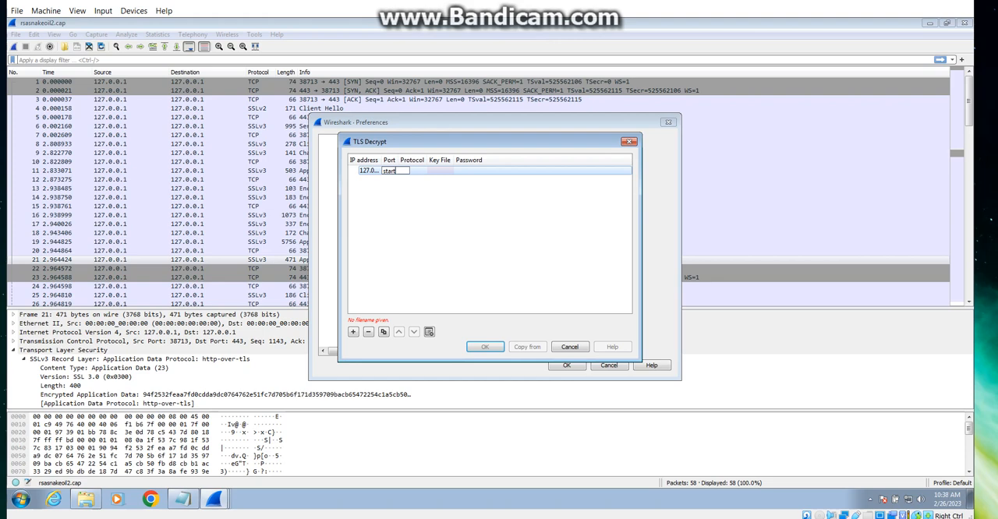
type(" tls")
key("Tab")
type("http")
key("Tab")
Step: Assign rsasnakeoil2.key from the Downloads/pcap/snakeoil folder as the entry's key file and apply the TLS preferences
left_click(437, 170)
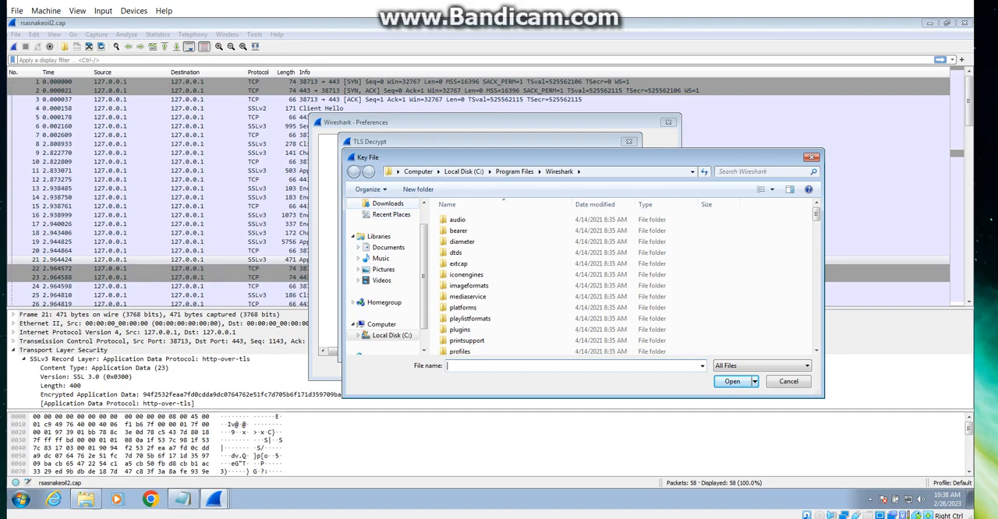
left_click(388, 203)
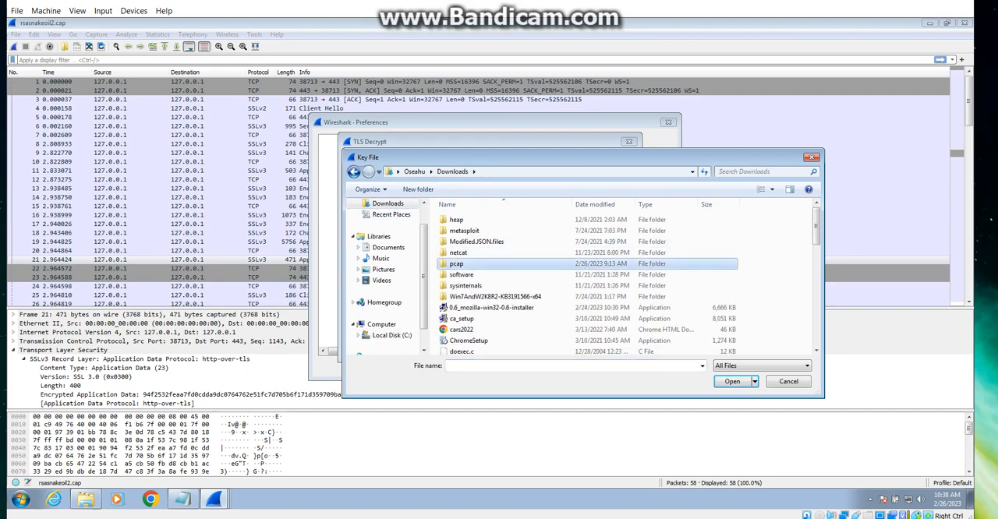
double_click(455, 263)
double_click(462, 219)
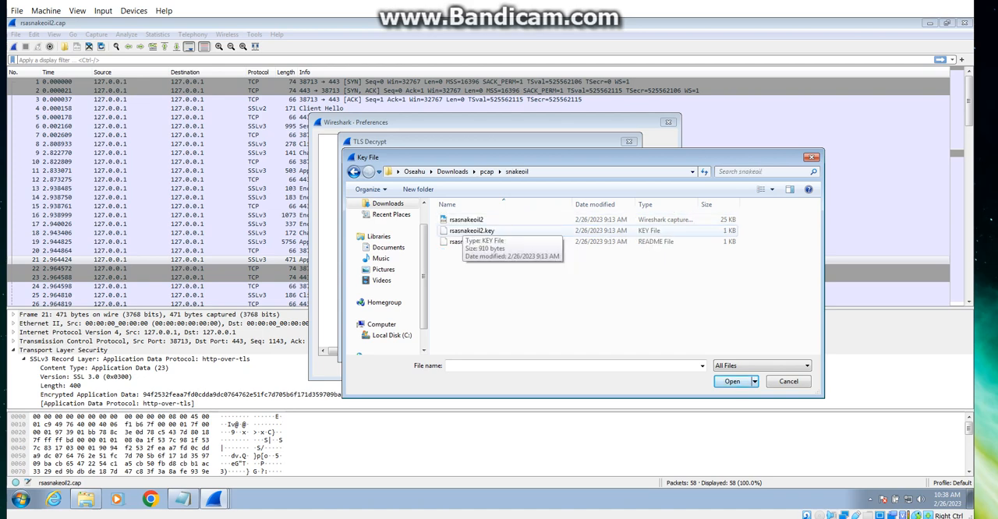
left_click(471, 231)
left_click(732, 381)
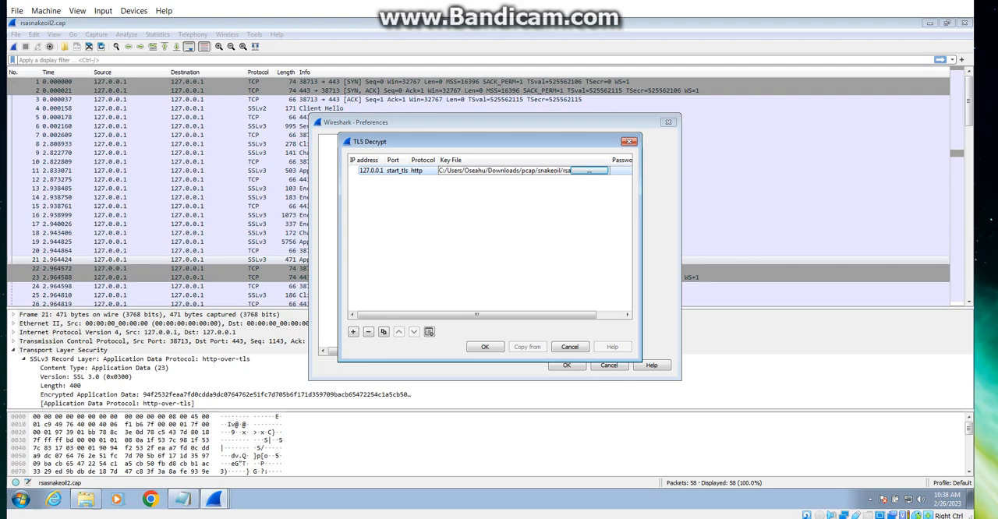
left_click(485, 347)
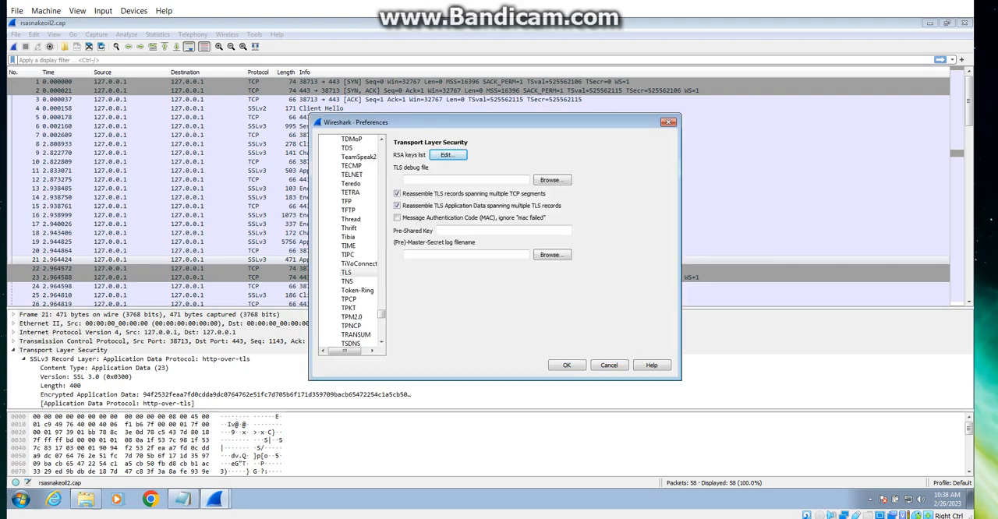
left_click(567, 365)
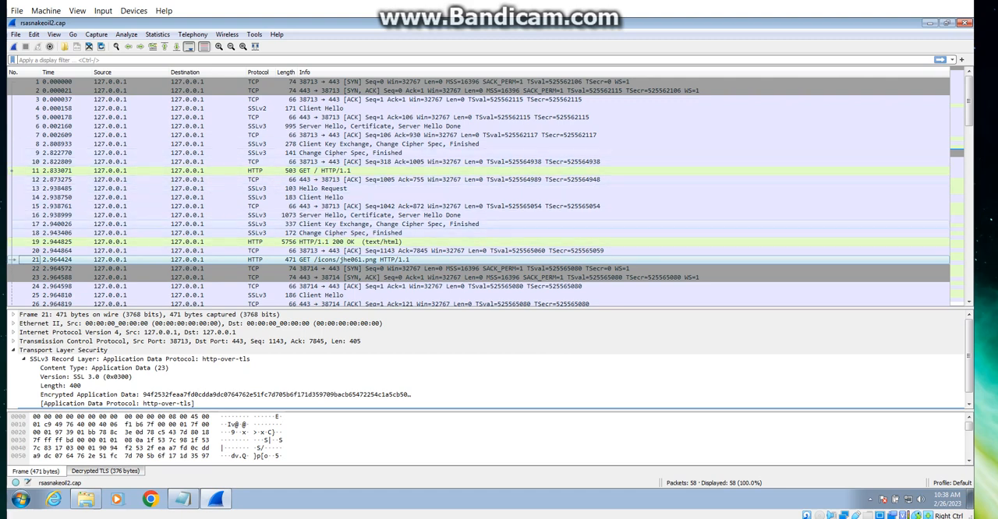
Step: Compare decrypted packets 11 and 21, and examine packet 11's HTTP host, user agent and full request URI
left_click(325, 171)
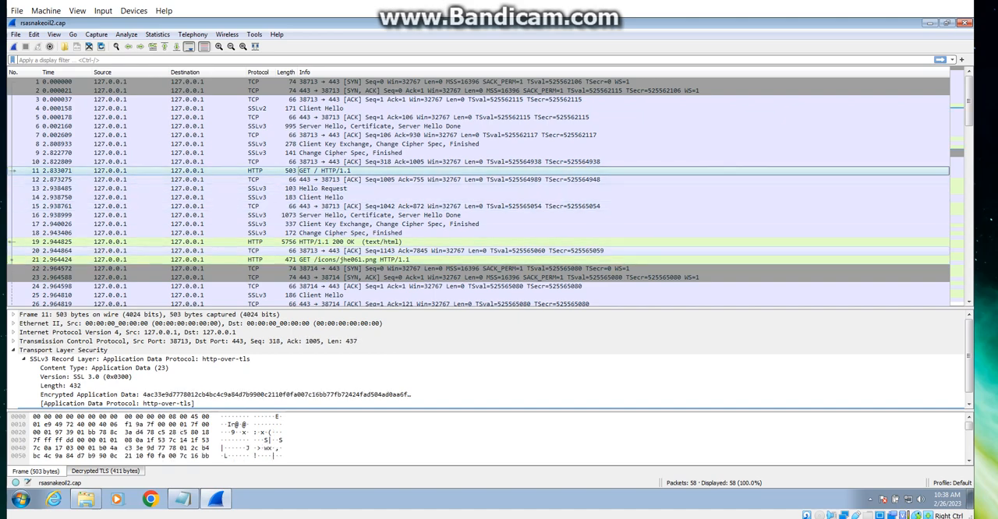
left_click(208, 259)
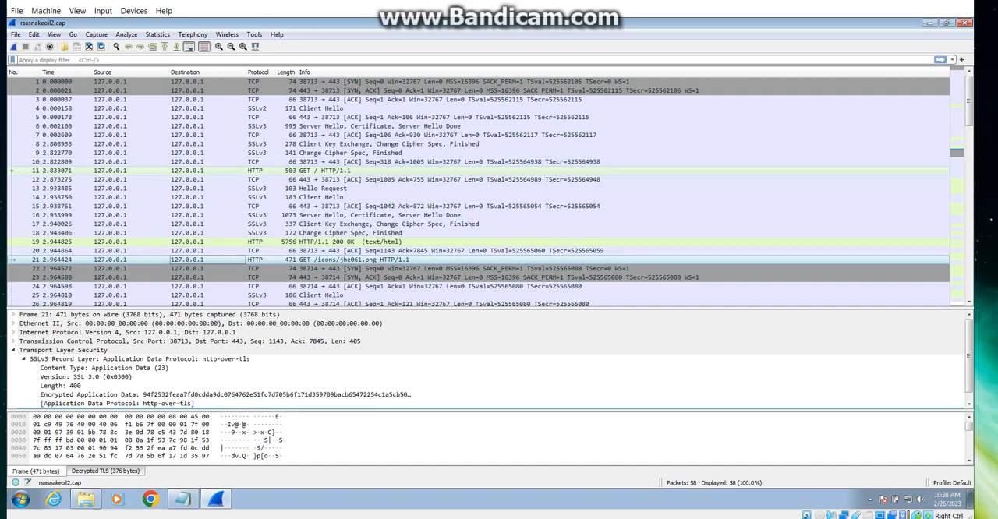
left_click(335, 170)
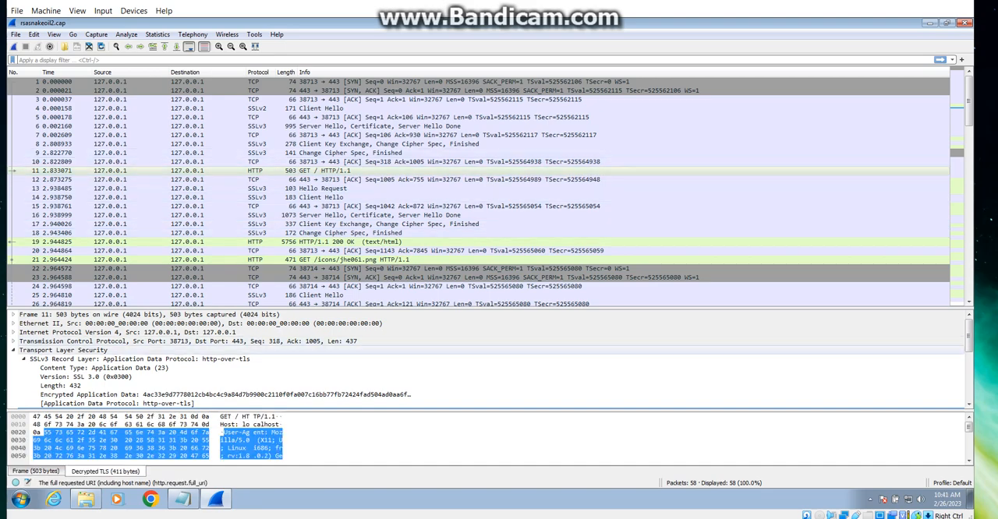
scroll(491, 368, "down", 2)
scroll(491, 360, "down", 1)
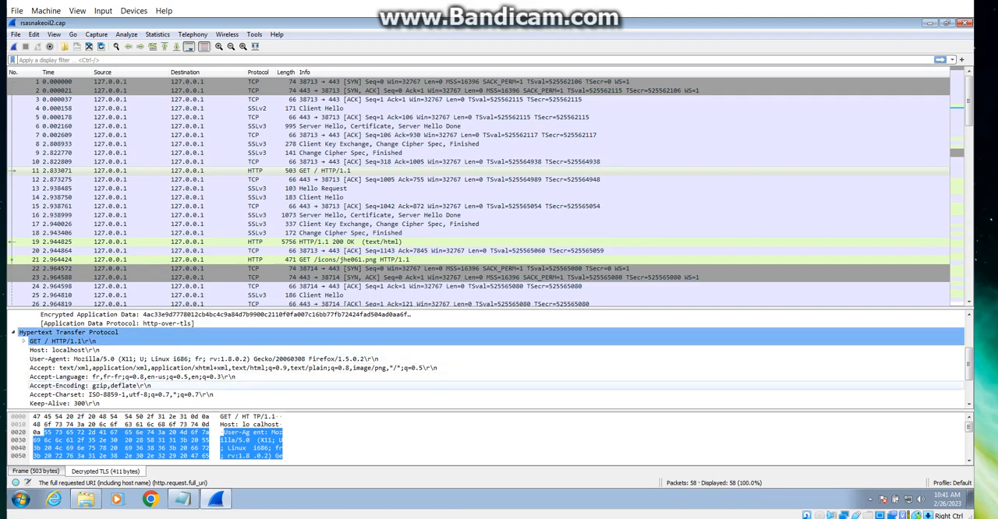
left_click(117, 359)
left_click(86, 350)
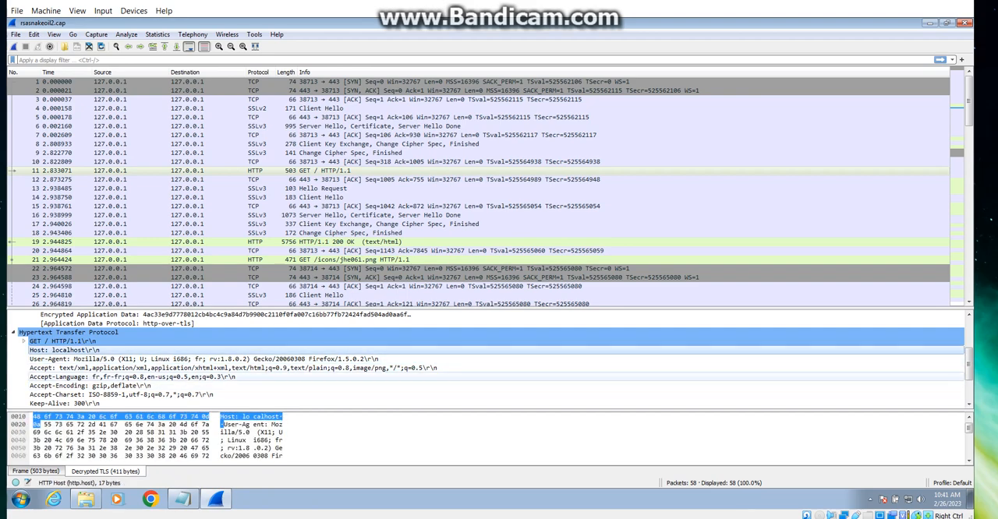
scroll(499, 358, "down", 1)
scroll(499, 358, "down", 1)
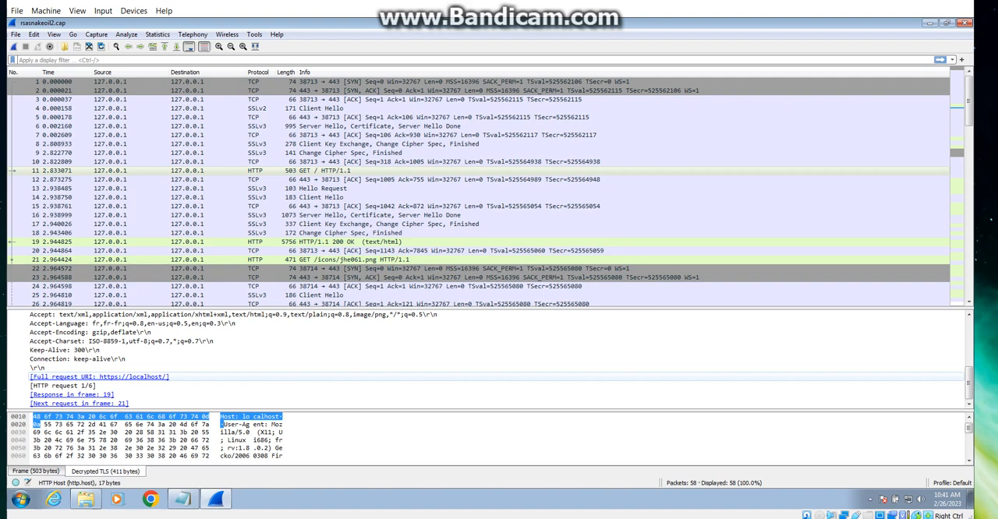